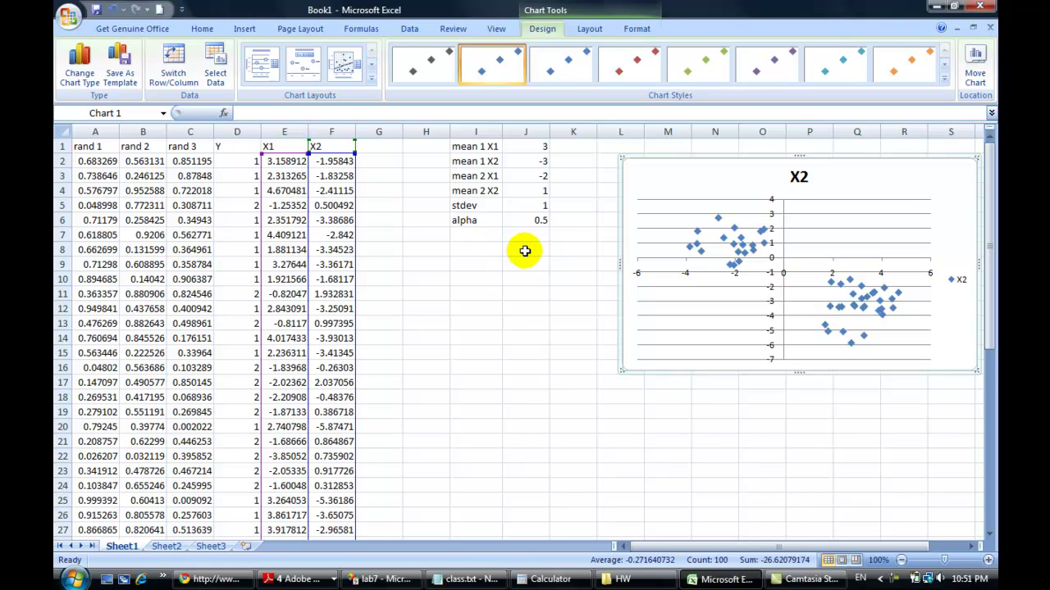
Type the heading 'guess' into cell I8
{"action": "left_click", "coordinate": [525, 250]}
{"action": "left_click", "coordinate": [487, 249]}
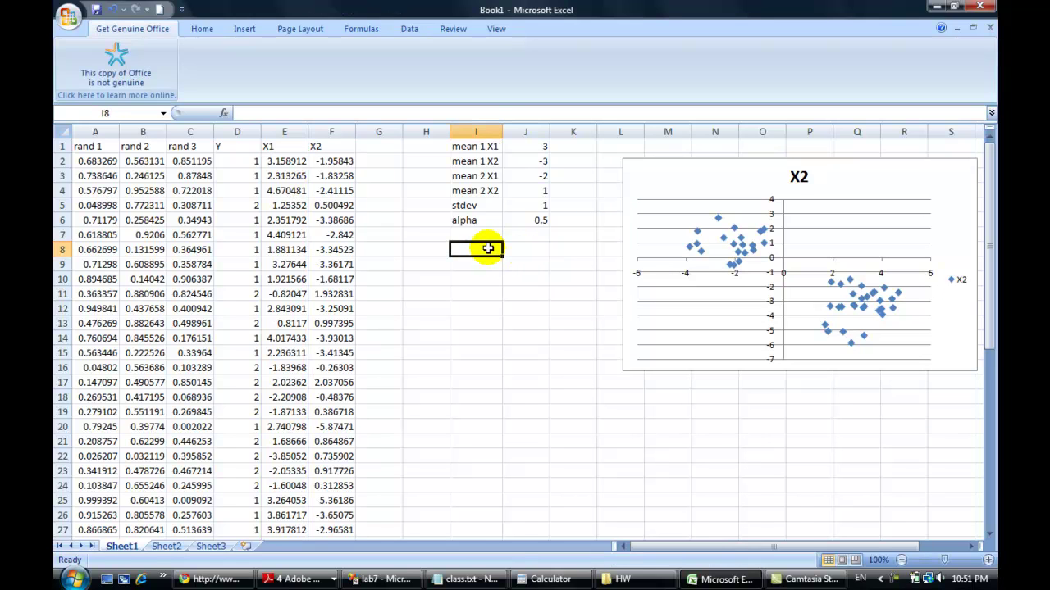
{"action": "type", "text": "guess"}
{"action": "key", "text": "Return"}
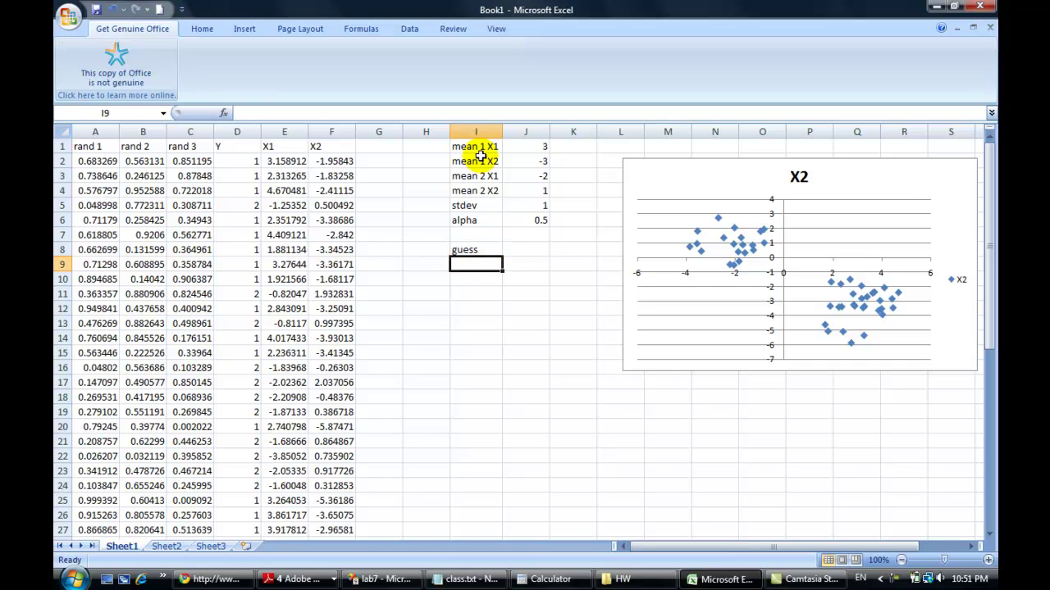
Copy the four mean labels from I1:I4 and paste them starting at I9
{"action": "left_click_drag", "start_coordinate": [475, 146], "coordinate": [482, 190]}
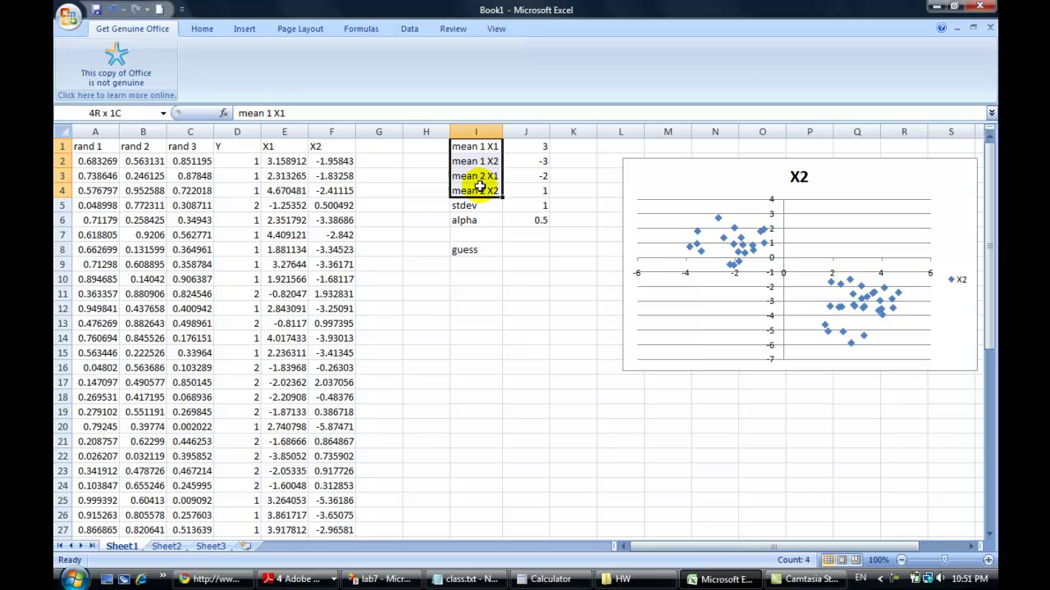
{"action": "right_click", "coordinate": [485, 195]}
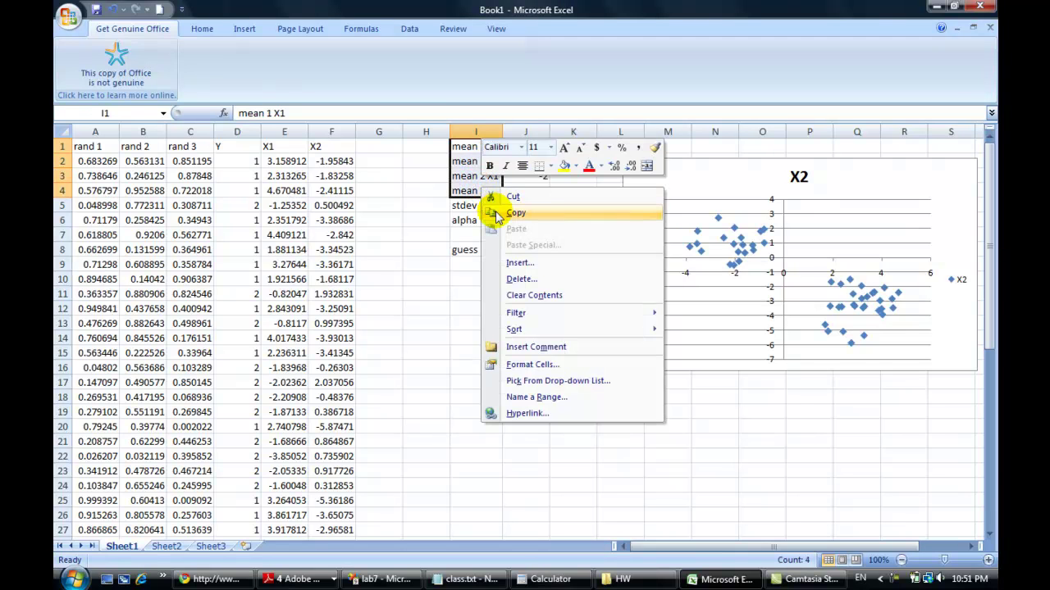
{"action": "left_click", "coordinate": [492, 212]}
{"action": "left_click", "coordinate": [482, 265]}
{"action": "left_click", "coordinate": [482, 265]}
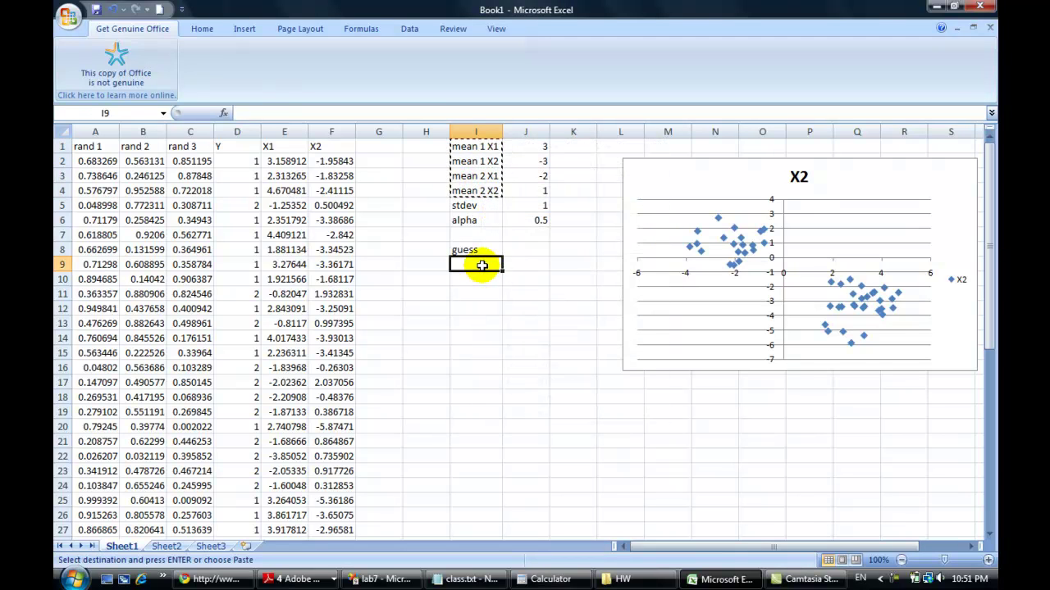
{"action": "key", "text": "ctrl+v"}
Enter guess values 1, 5, 8 and 3 in J9:J12 beside the mean labels
{"action": "key", "text": "Right"}
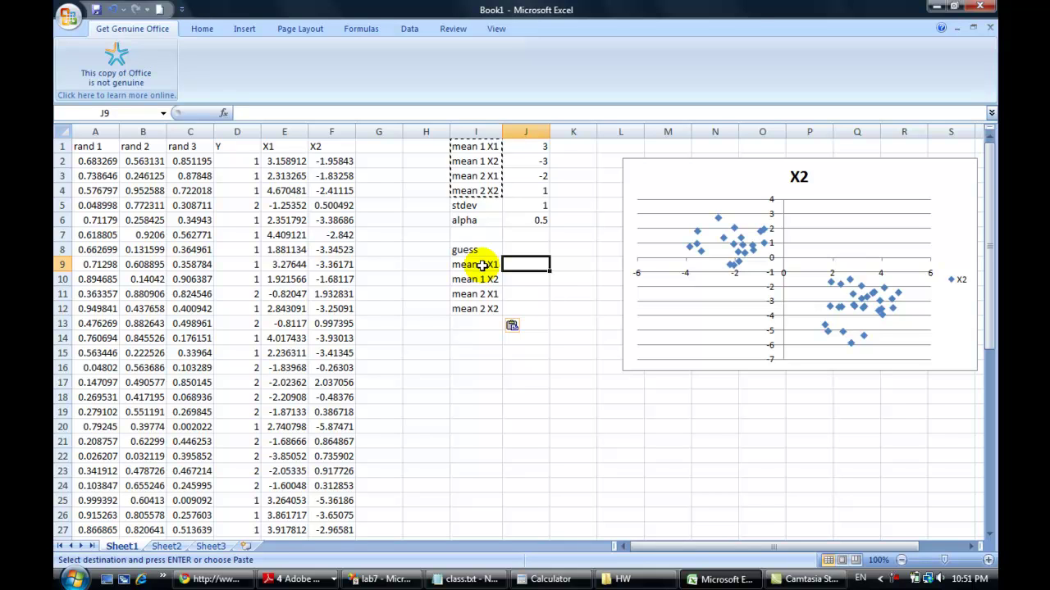
{"action": "type", "text": "1"}
{"action": "key", "text": "Return"}
{"action": "type", "text": "5"}
{"action": "key", "text": "Return"}
{"action": "type", "text": "8"}
{"action": "key", "text": "Return"}
{"action": "type", "text": "3"}
{"action": "key", "text": "Return"}
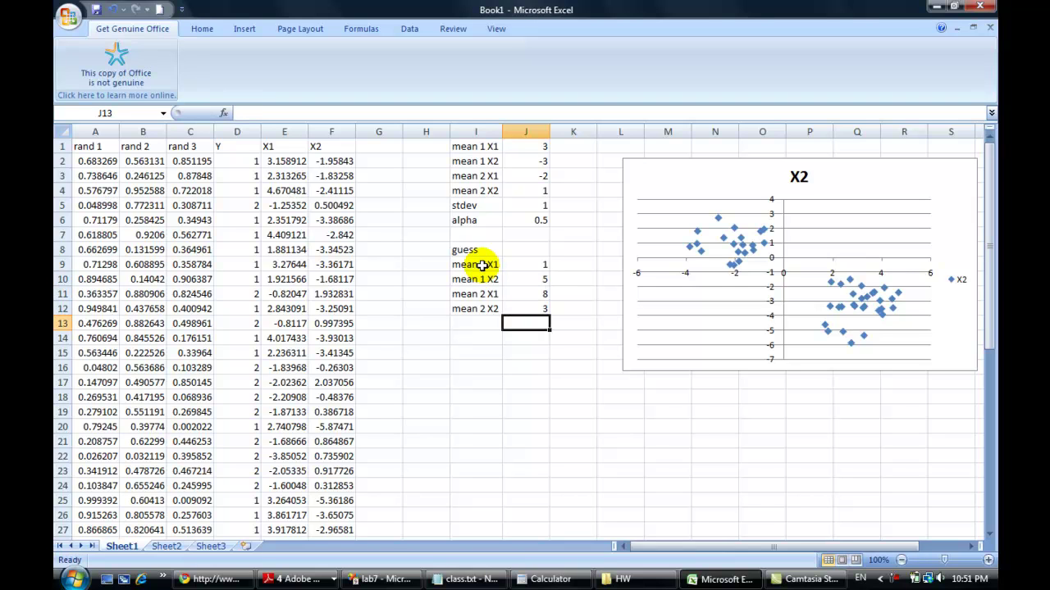
Try -3 in J12, then restore the mean 2 X2 guess to 3
{"action": "key", "text": "Up"}
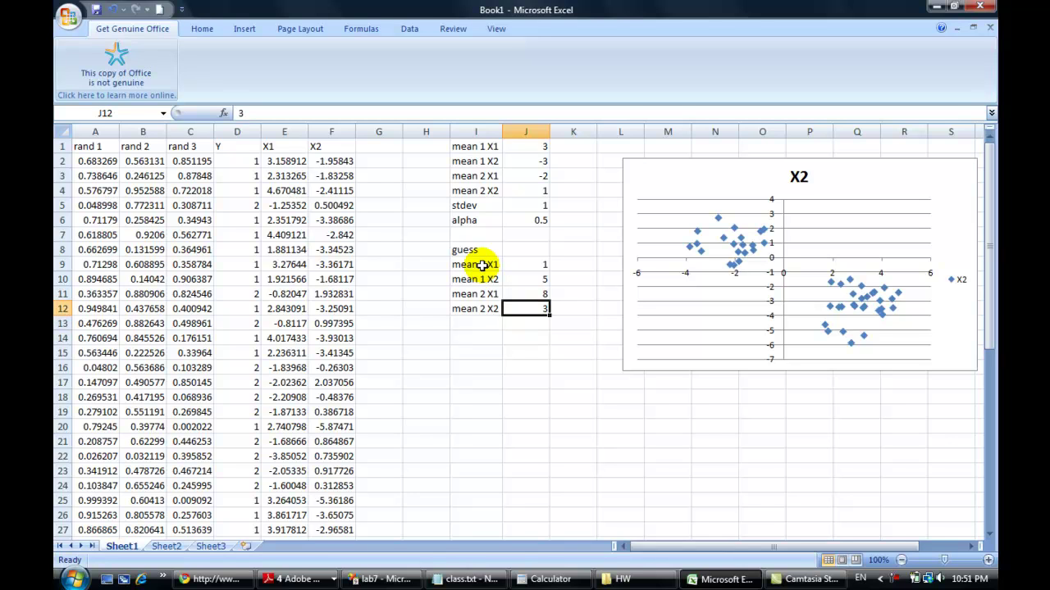
{"action": "type", "text": "-3"}
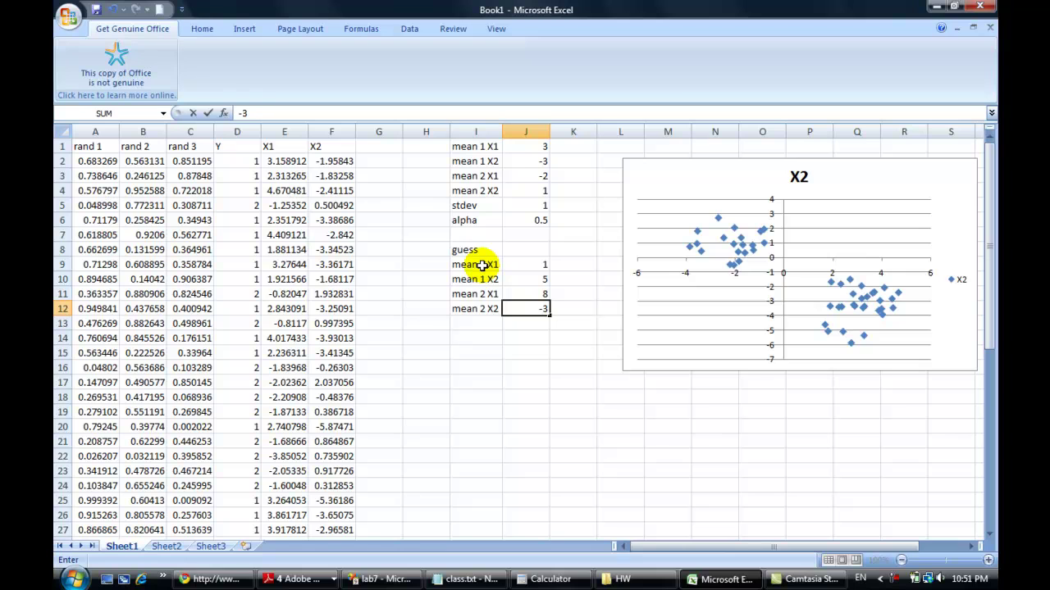
{"action": "key", "text": "BackSpace"}
{"action": "key", "text": "BackSpace"}
{"action": "type", "text": "3"}
{"action": "key", "text": "Return"}
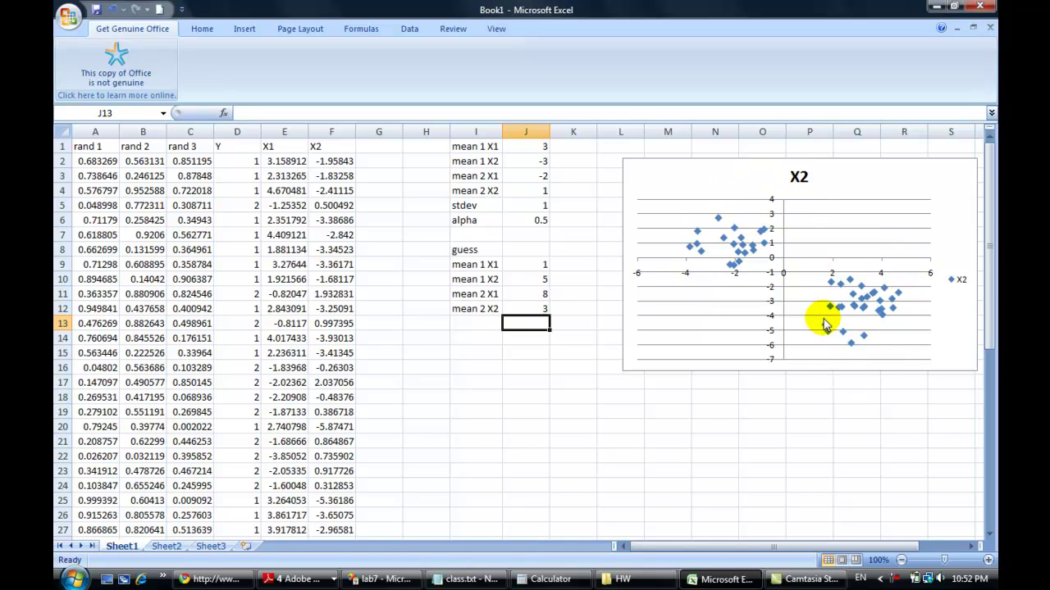
Inspect the X2 series in the chart, then return to the Home ribbon and cells J9 and I14
{"action": "left_click", "coordinate": [717, 226]}
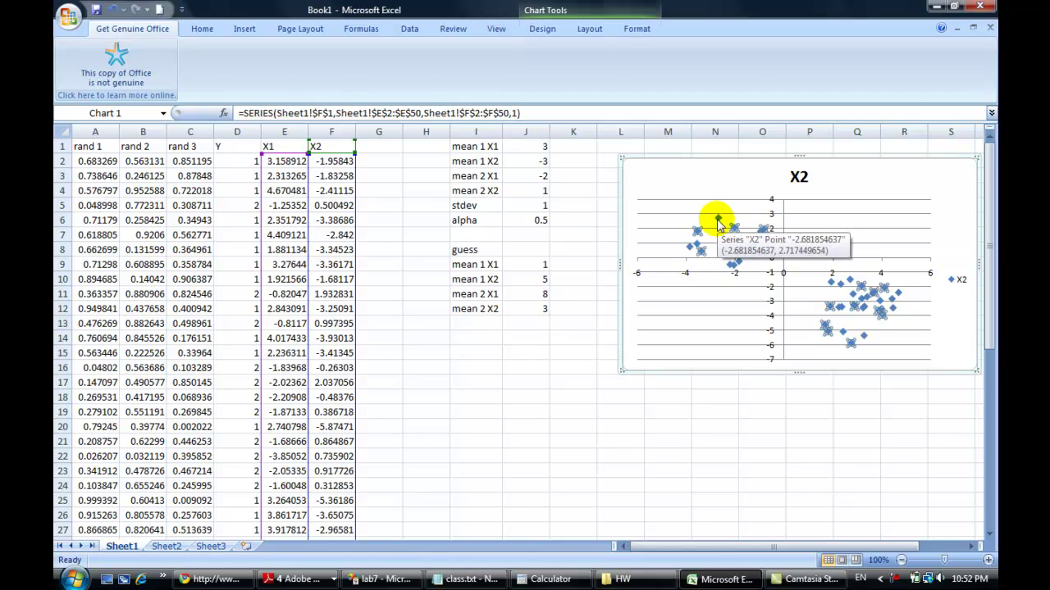
{"action": "left_click", "coordinate": [685, 181]}
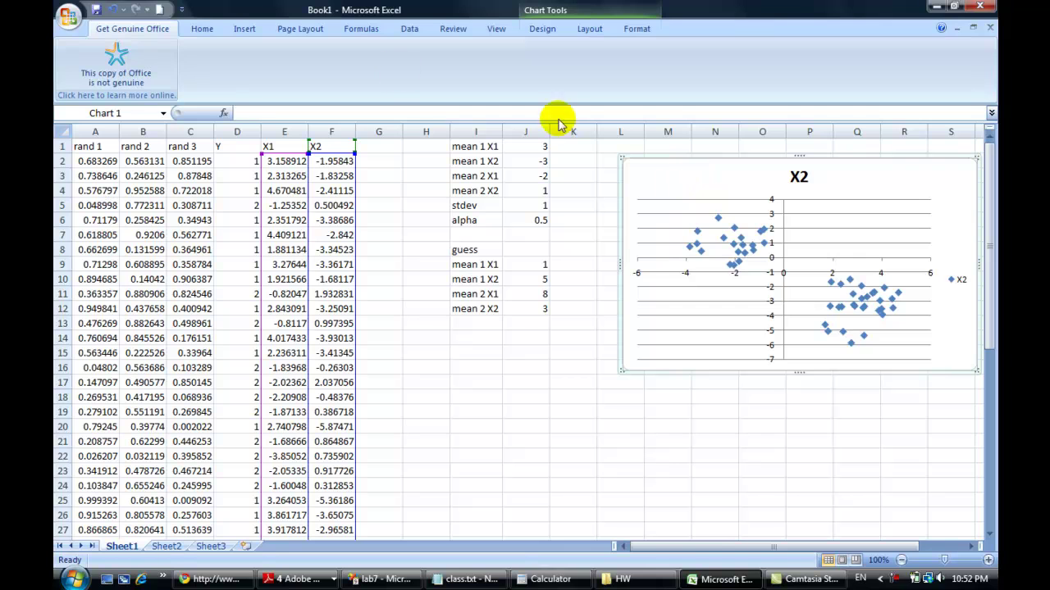
{"action": "left_click", "coordinate": [203, 29]}
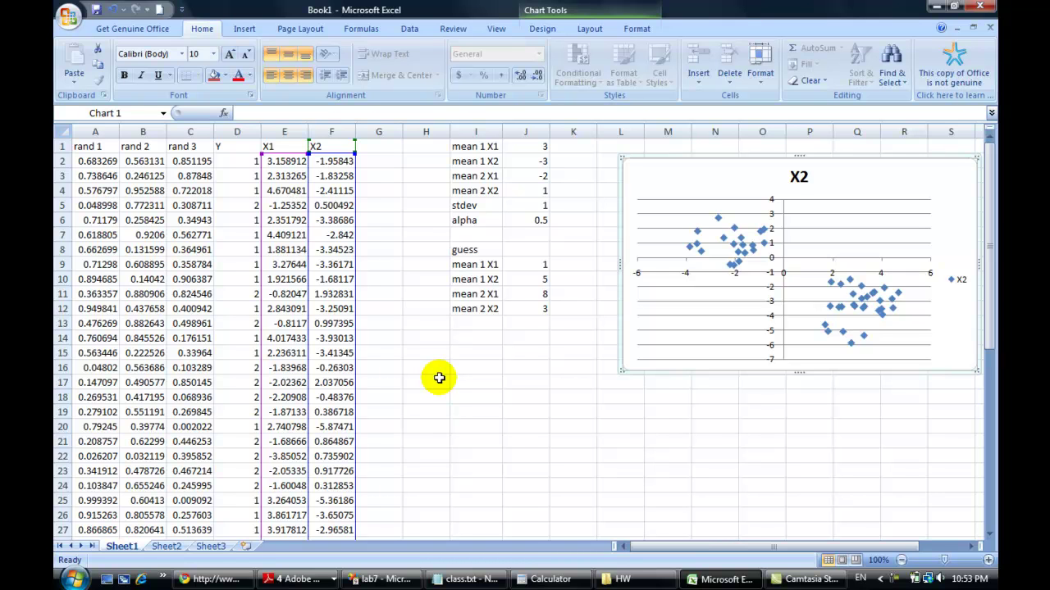
{"action": "left_click", "coordinate": [531, 270]}
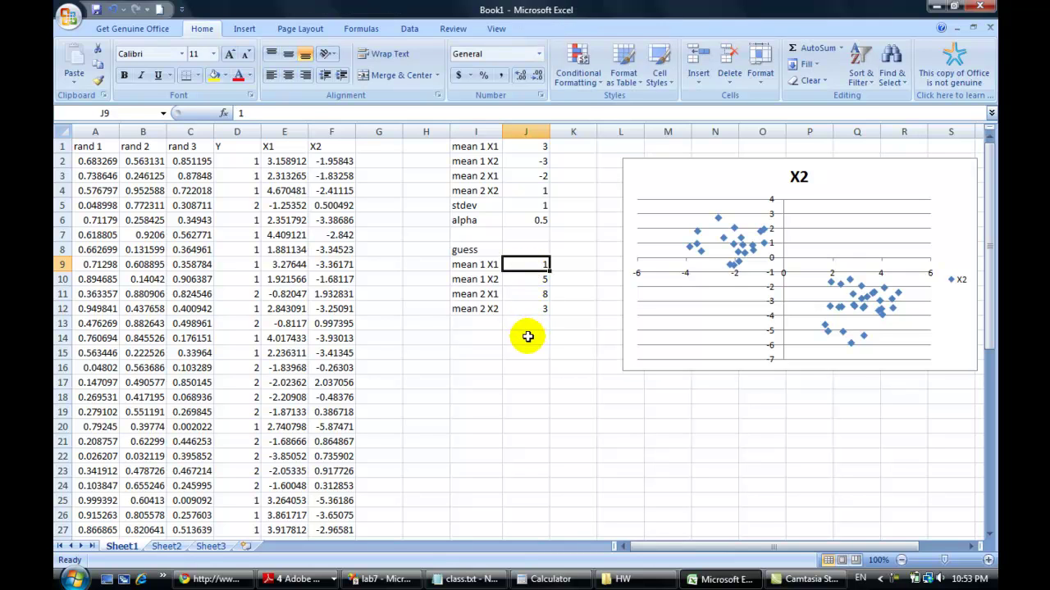
{"action": "left_click", "coordinate": [492, 334]}
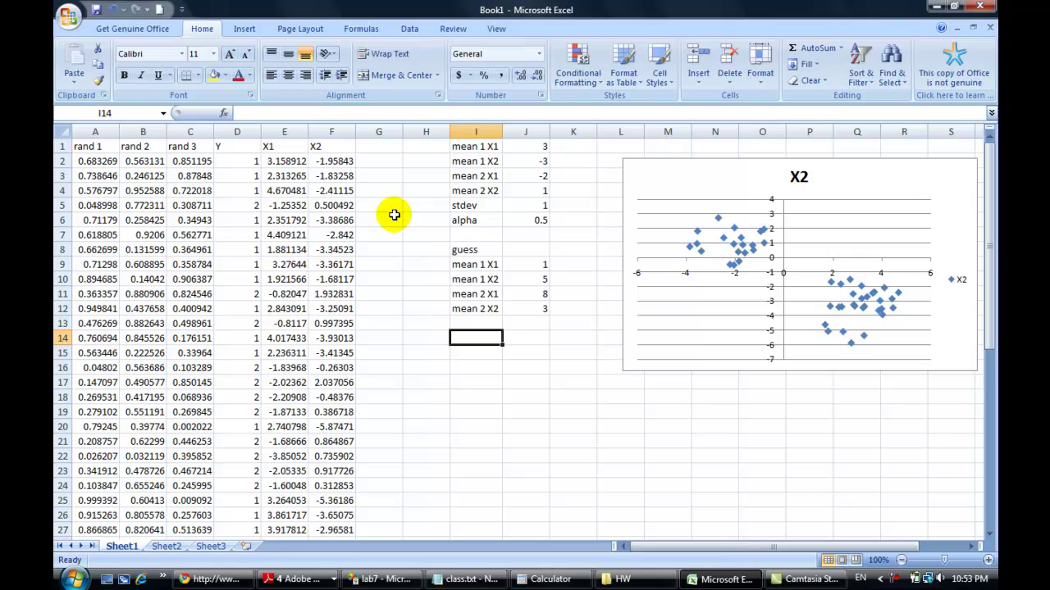
Review the X1 and X2 formulas in E2:F2 and head column G with 'Dist 1'
{"action": "left_click", "coordinate": [283, 160]}
{"action": "left_click_drag", "start_coordinate": [283, 160], "coordinate": [314, 160]}
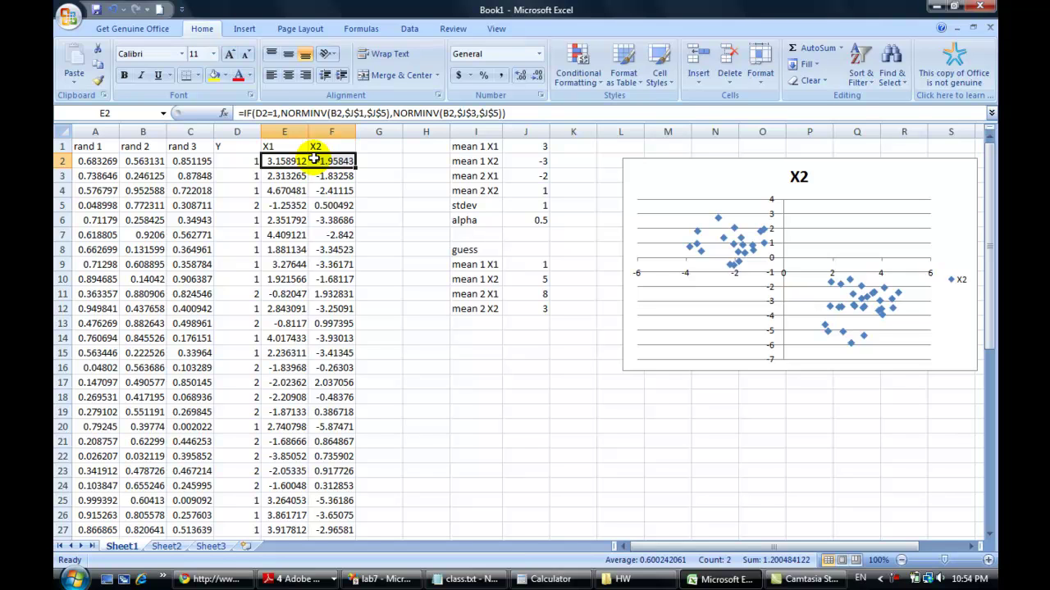
{"action": "left_click", "coordinate": [384, 162]}
{"action": "key", "text": "Up"}
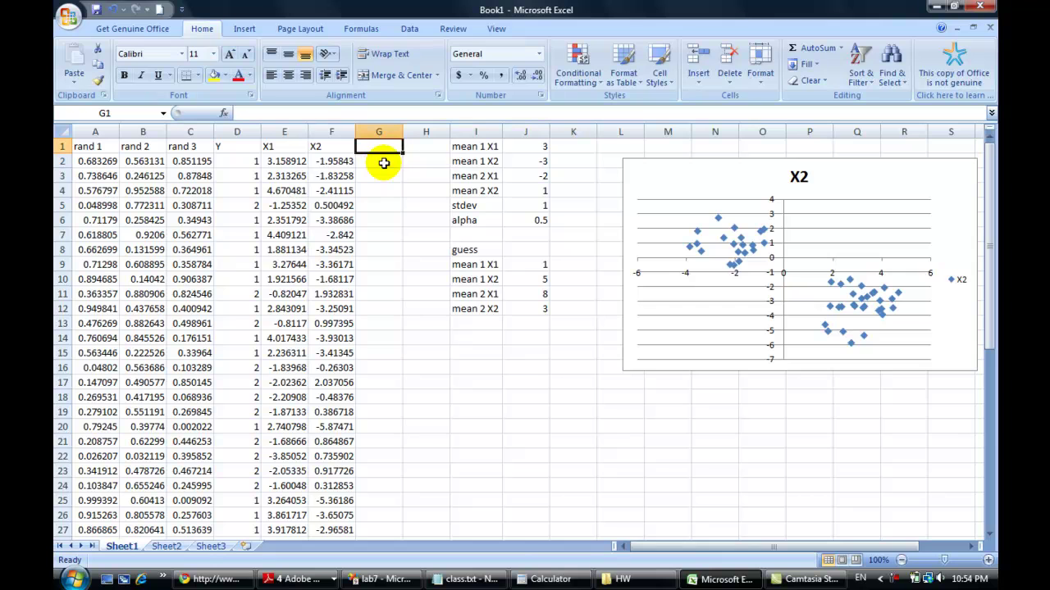
{"action": "type", "text": "D"}
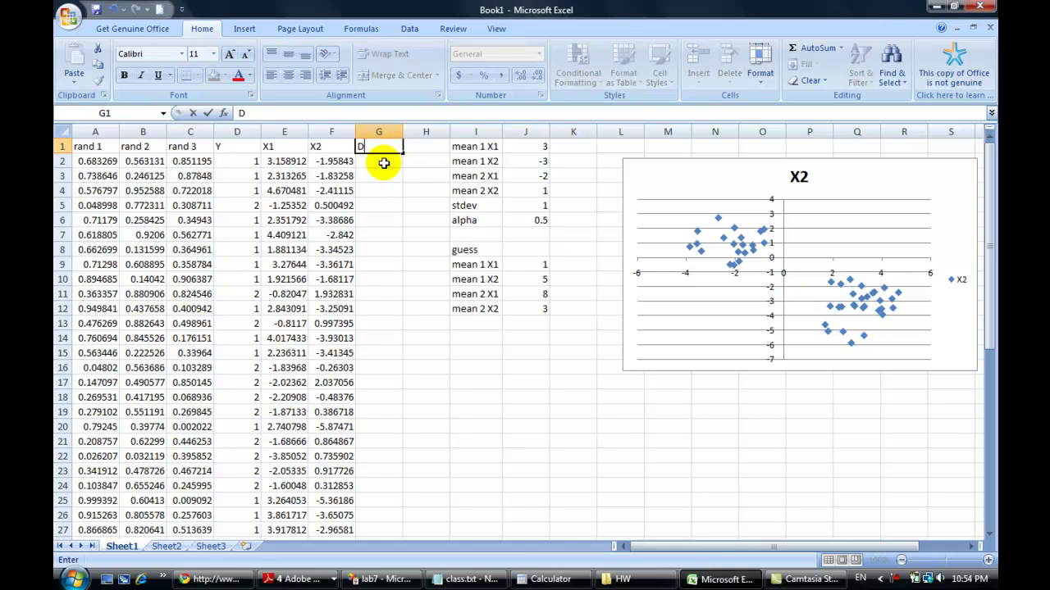
{"action": "type", "text": "ist 1"}
{"action": "key", "text": "Return"}
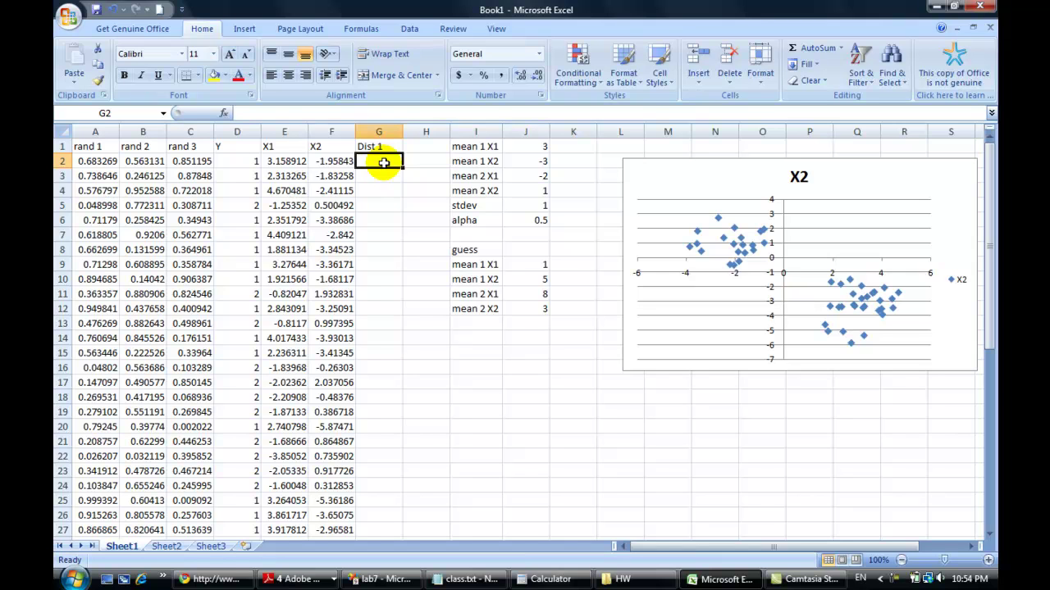
{"action": "key", "text": "Left"}
{"action": "key", "text": "Left"}
{"action": "key", "text": "Right"}
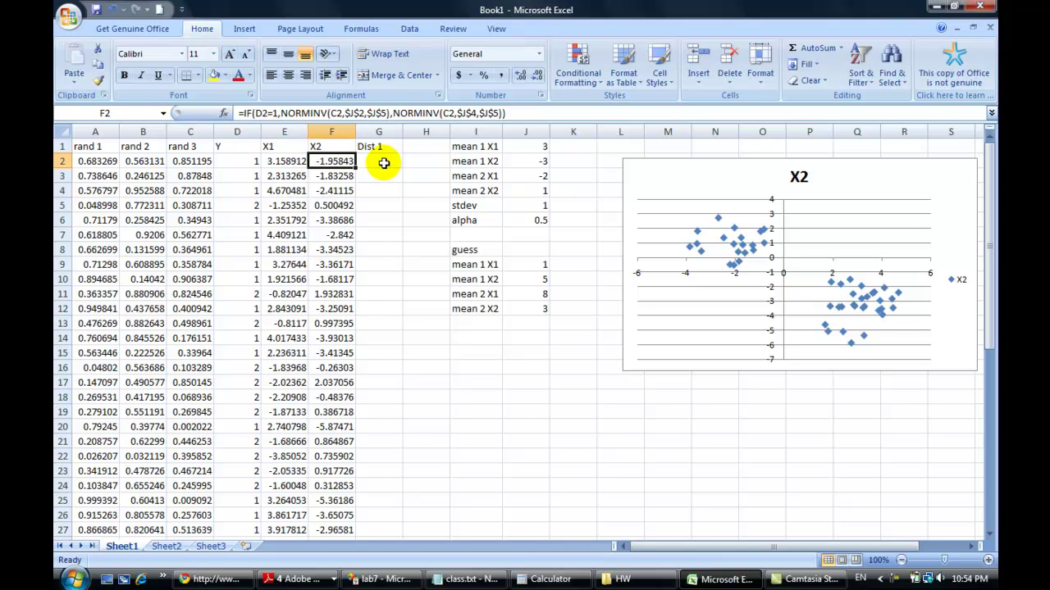
Move through the Dist 1 column and the guess block, then back toward G2
{"action": "left_click", "coordinate": [383, 163]}
{"action": "key", "text": "Down"}
{"action": "key", "text": "Down"}
{"action": "key", "text": "Down"}
{"action": "key", "text": "Down"}
{"action": "key", "text": "Down"}
{"action": "key", "text": "Down"}
{"action": "key", "text": "Down"}
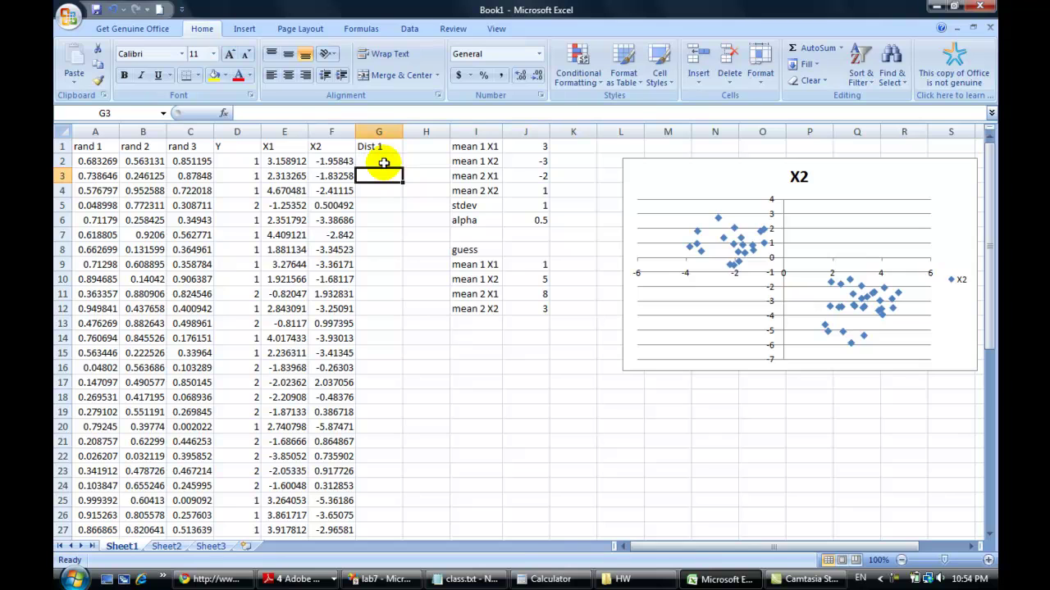
{"action": "key", "text": "Down"}
{"action": "key", "text": "Down"}
{"action": "key", "text": "Down"}
{"action": "key", "text": "Down"}
{"action": "key", "text": "Down"}
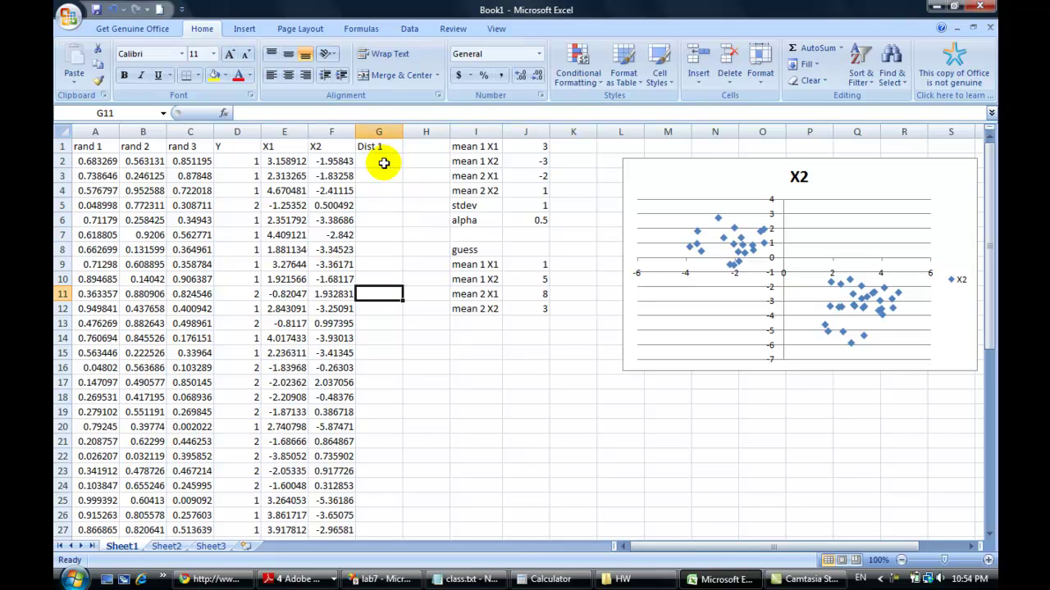
{"action": "key", "text": "Right"}
{"action": "key", "text": "Right"}
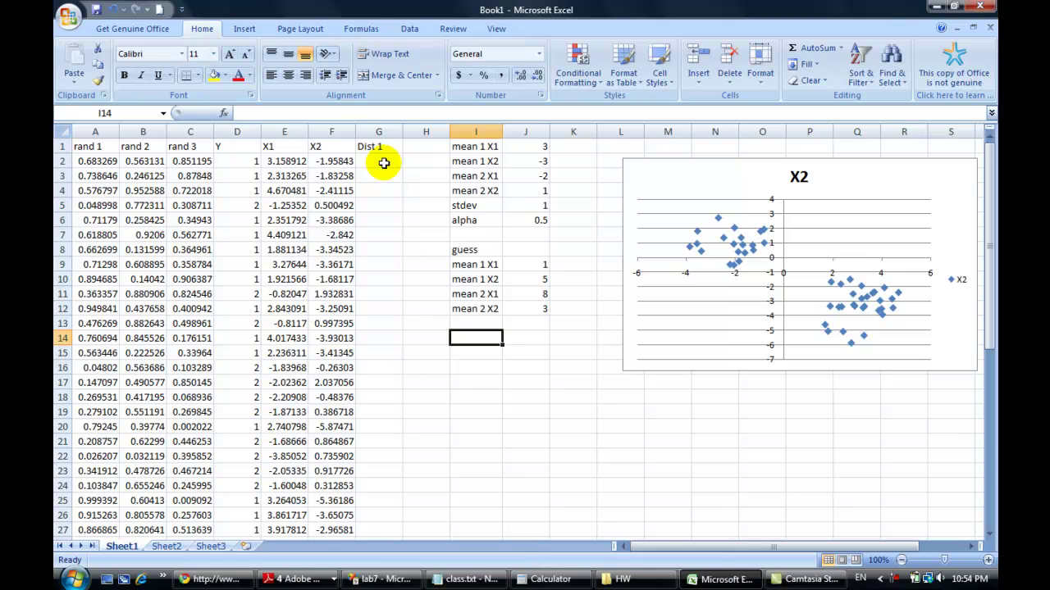
{"action": "key", "text": "Up"}
{"action": "key", "text": "Up"}
{"action": "key", "text": "Up"}
{"action": "key", "text": "Up"}
{"action": "key", "text": "Up"}
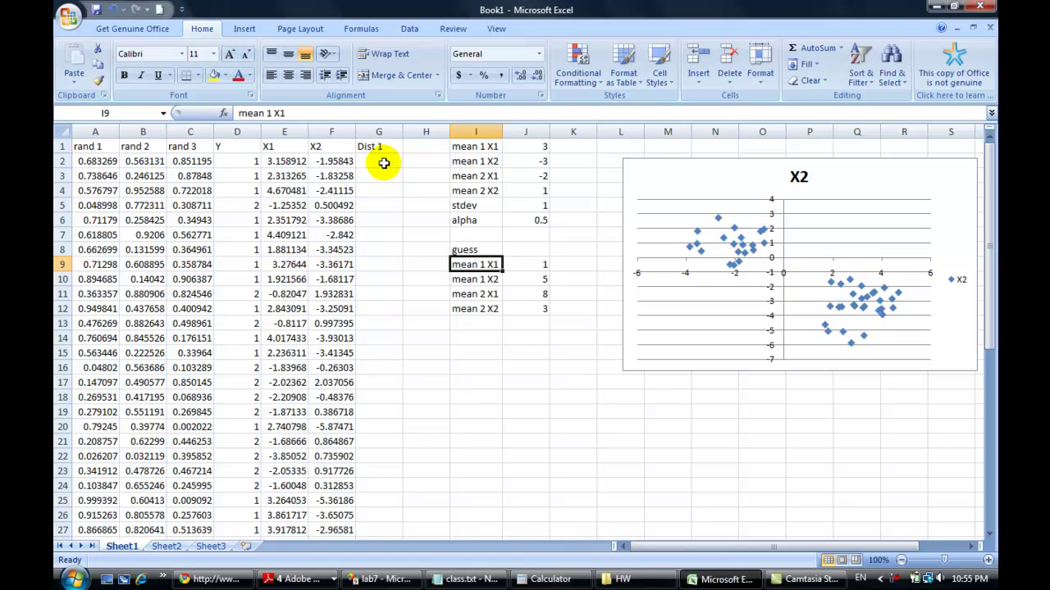
{"action": "key", "text": "Down"}
{"action": "key", "text": "Down"}
{"action": "key", "text": "Down"}
{"action": "key", "text": "Down"}
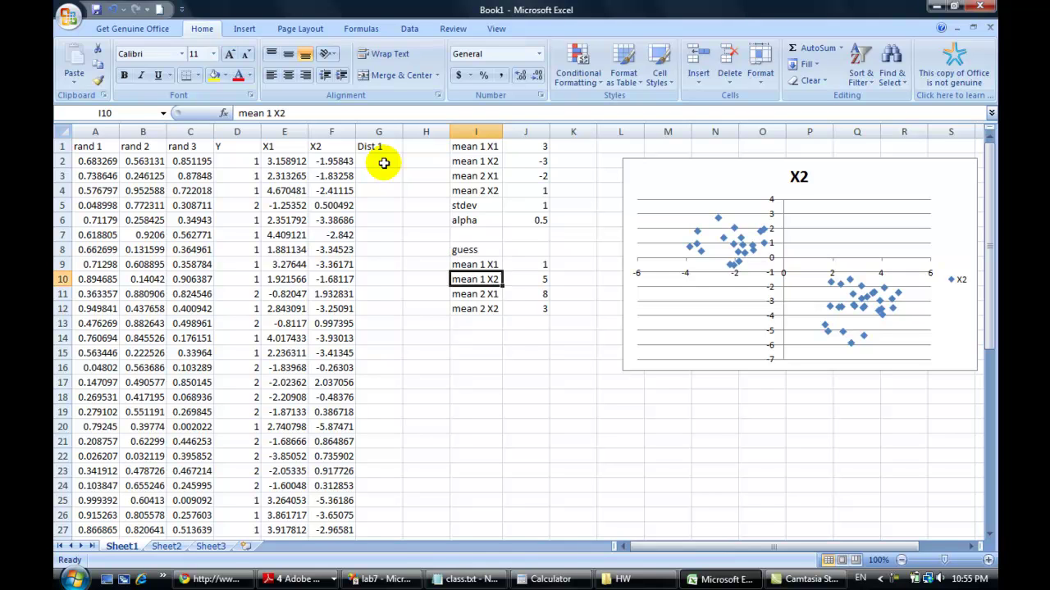
{"action": "key", "text": "Down"}
{"action": "key", "text": "Down"}
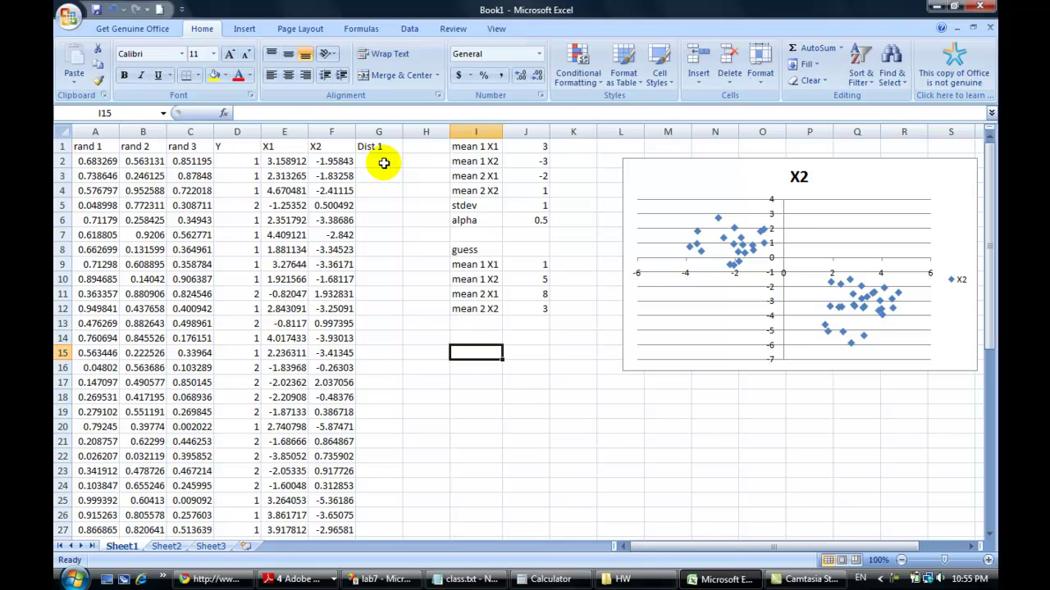
{"action": "key", "text": "Left"}
{"action": "key", "text": "Left"}
{"action": "key", "text": "Up"}
{"action": "key", "text": "Up"}
{"action": "key", "text": "Up"}
{"action": "key", "text": "Up"}
{"action": "key", "text": "Up"}
{"action": "key", "text": "Up"}
{"action": "key", "text": "Up"}
{"action": "key", "text": "Up"}
{"action": "key", "text": "Up"}
{"action": "key", "text": "Up"}
{"action": "key", "text": "Up"}
{"action": "key", "text": "Up"}
{"action": "key", "text": "Up"}
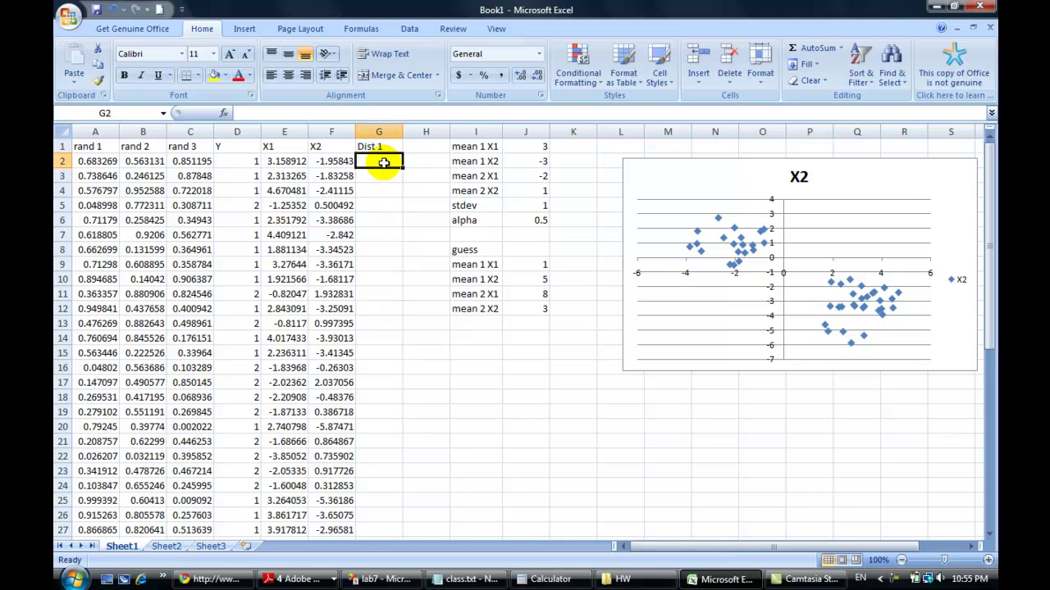
Enter a first draft formula =E2-J9 in G2
{"action": "type", "text": "="}
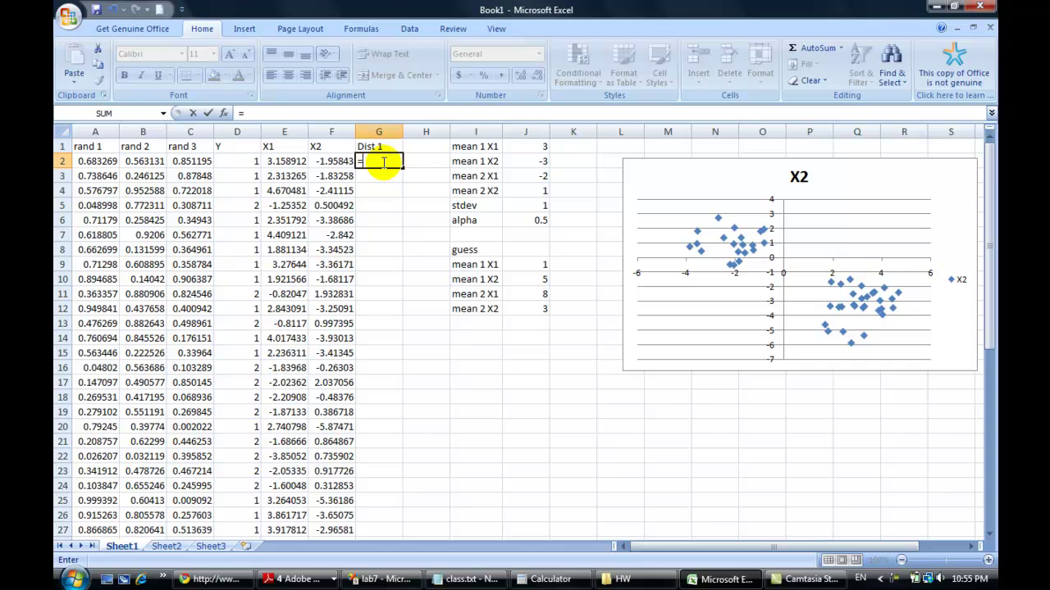
{"action": "left_click", "coordinate": [299, 164]}
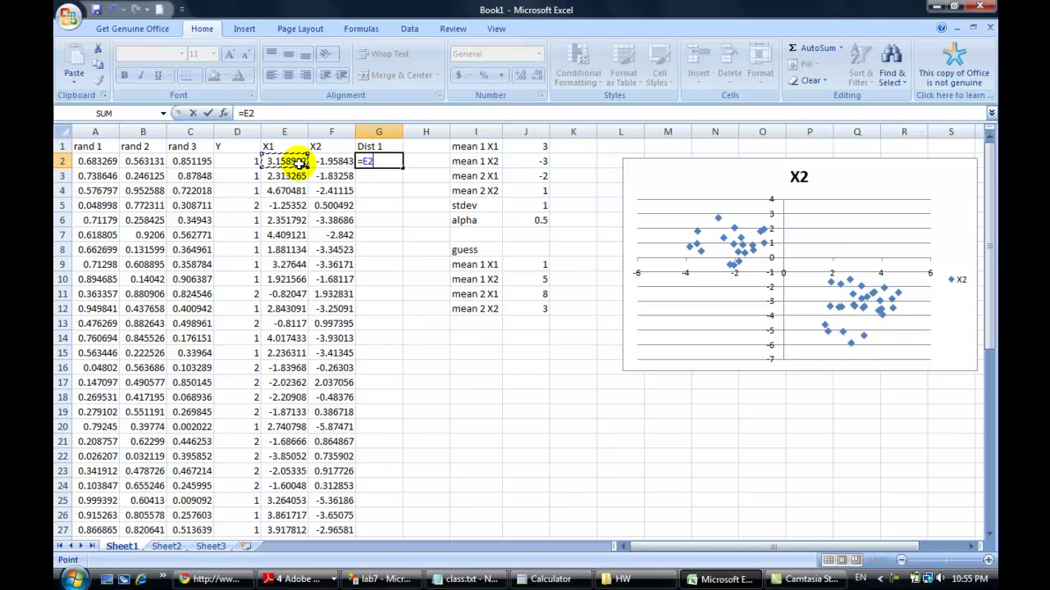
{"action": "type", "text": "-"}
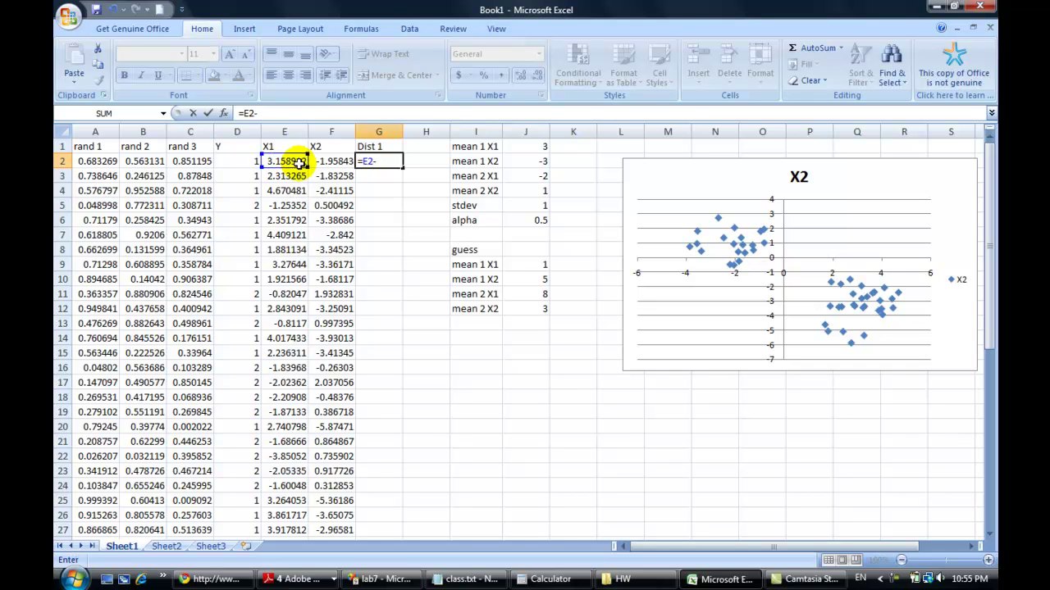
{"action": "left_click", "coordinate": [516, 263]}
{"action": "key", "text": "Return"}
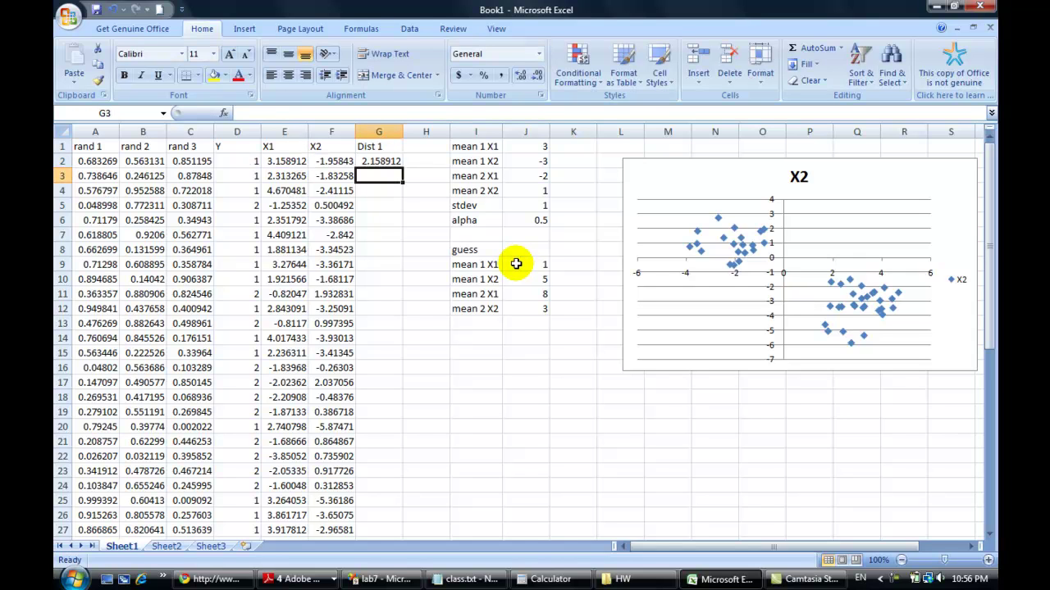
Extend G2 to =(E2-J9)^2+(F2-J10)^2, giving 53.08063
{"action": "key", "text": "Up"}
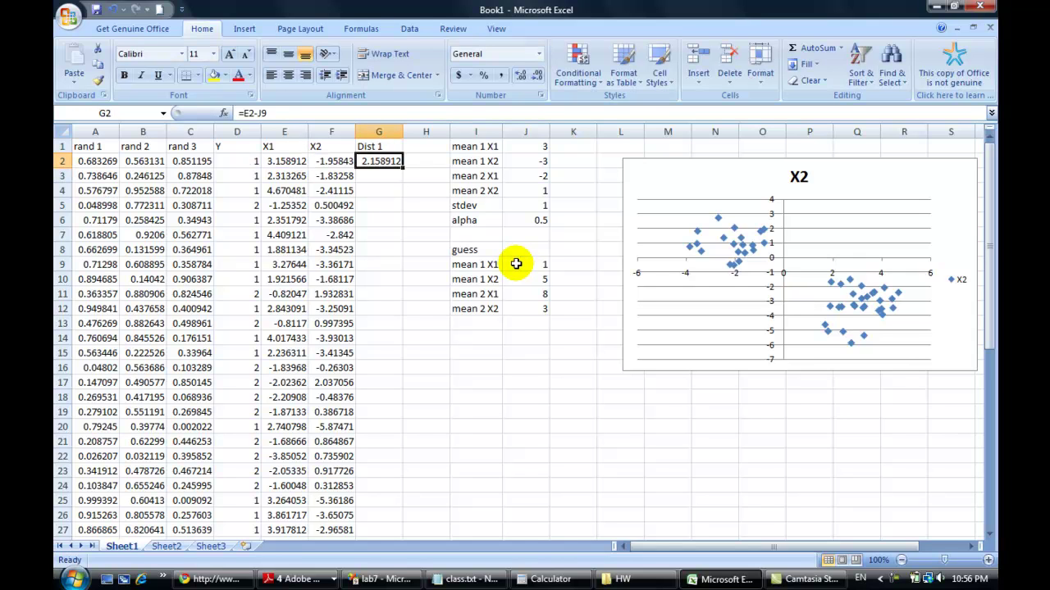
{"action": "left_click", "coordinate": [388, 115]}
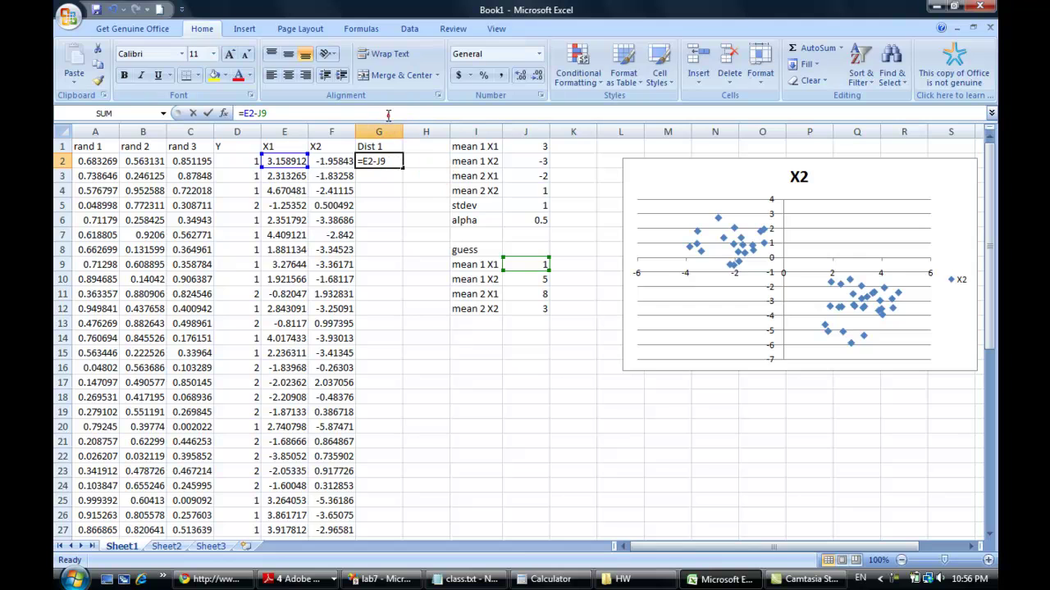
{"action": "key", "text": "Left"}
{"action": "type", "text": "("}
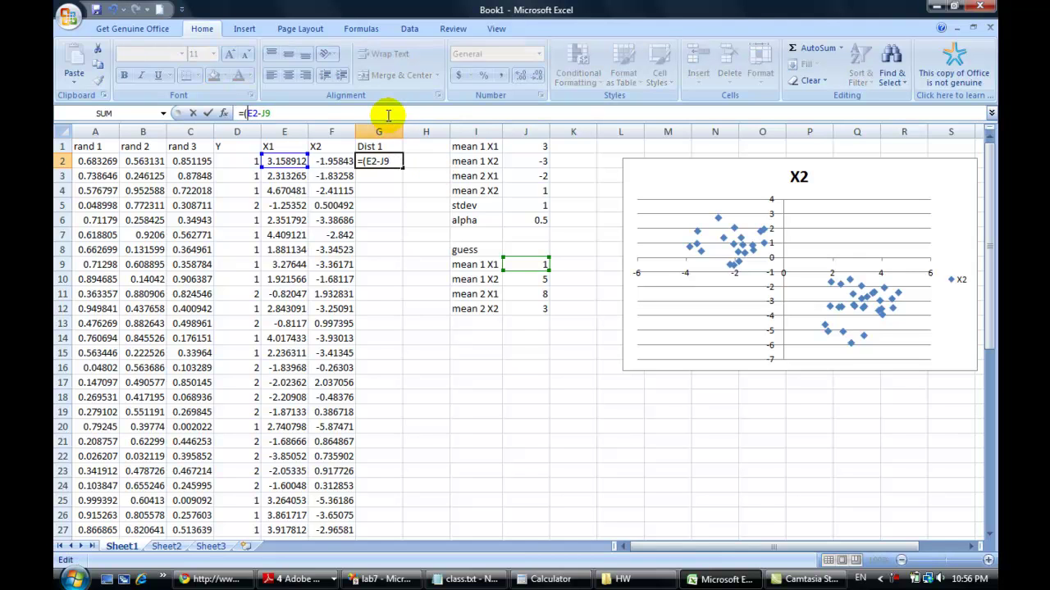
{"action": "key", "text": "Right"}
{"action": "key", "text": "Right"}
{"action": "key", "text": "Right"}
{"action": "type", "text": ")^2+"}
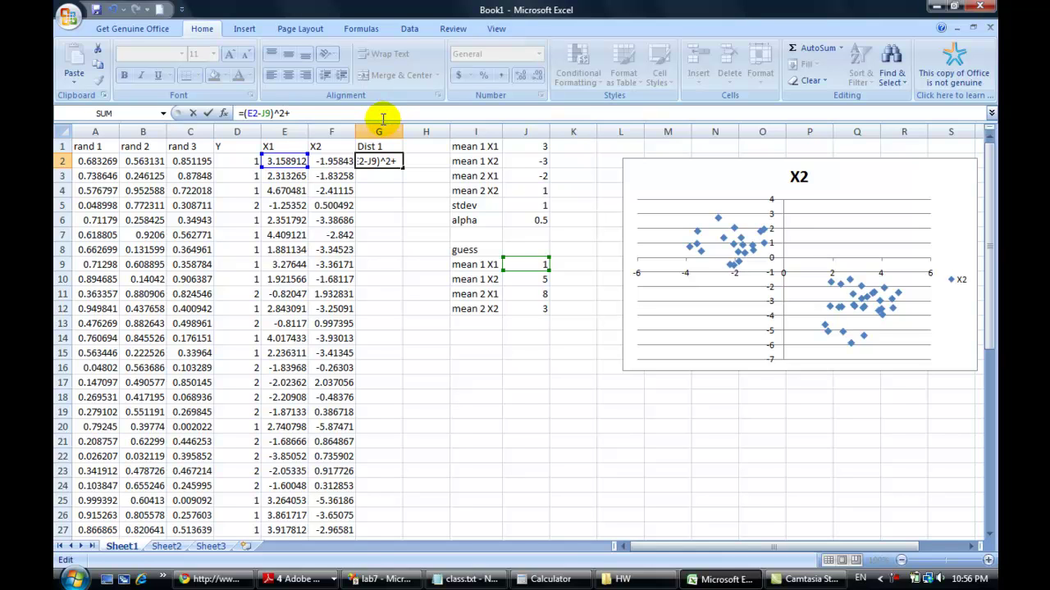
{"action": "type", "text": "("}
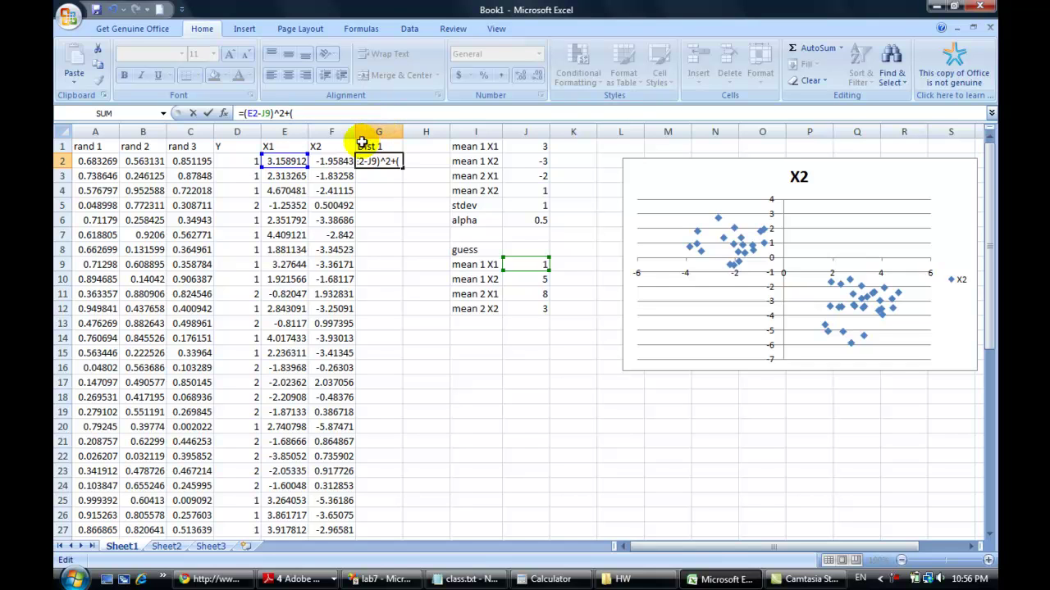
{"action": "left_click", "coordinate": [337, 162]}
{"action": "type", "text": "-"}
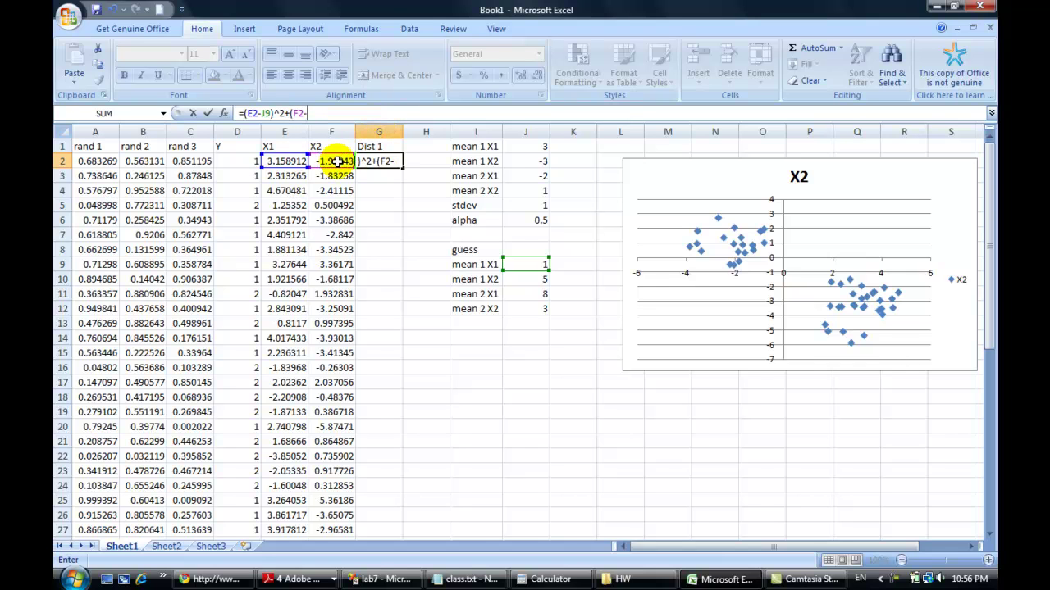
{"action": "left_click", "coordinate": [533, 284]}
{"action": "type", "text": ")^2"}
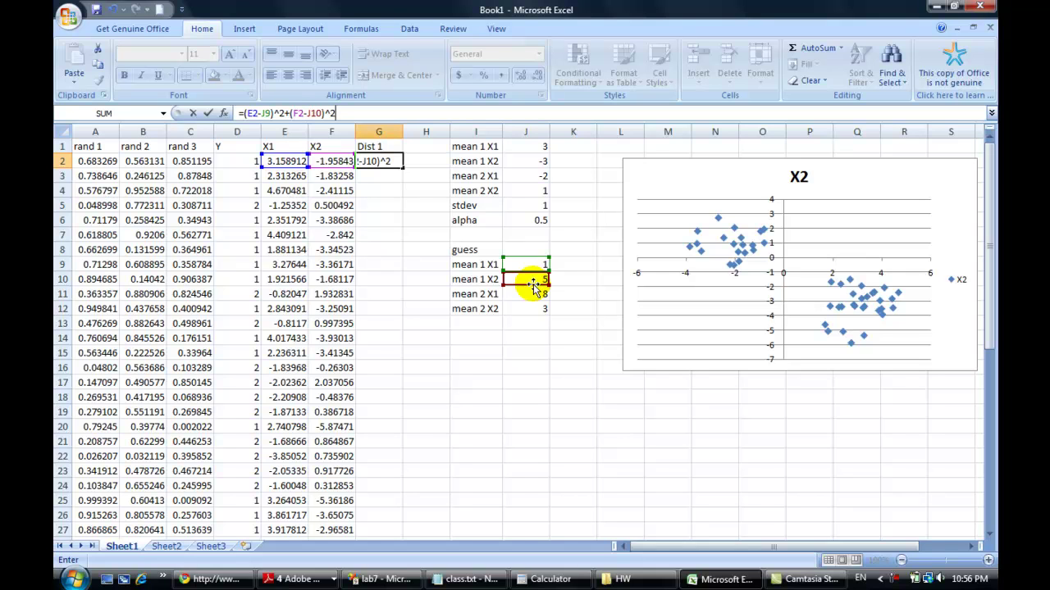
{"action": "key", "text": "Return"}
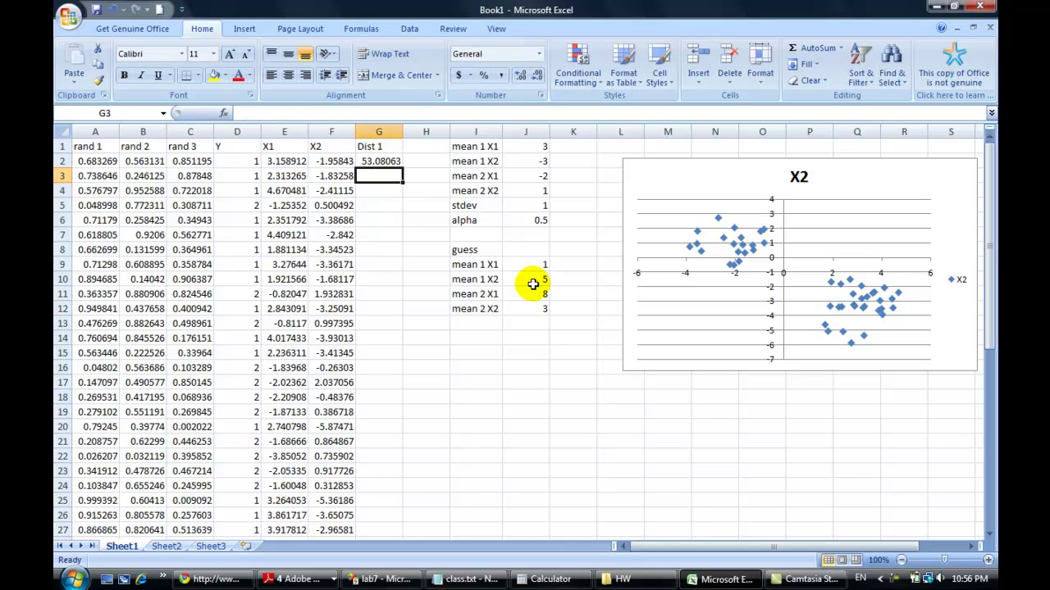
Head column H with 'Dist 2' in H1
{"action": "key", "text": "Up"}
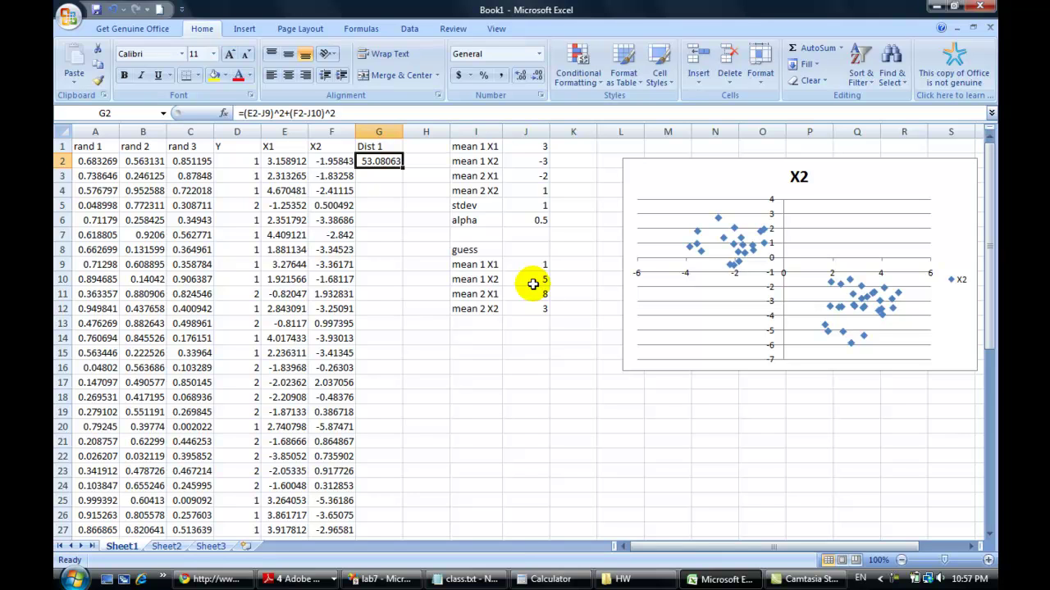
{"action": "key", "text": "Right"}
{"action": "key", "text": "Up"}
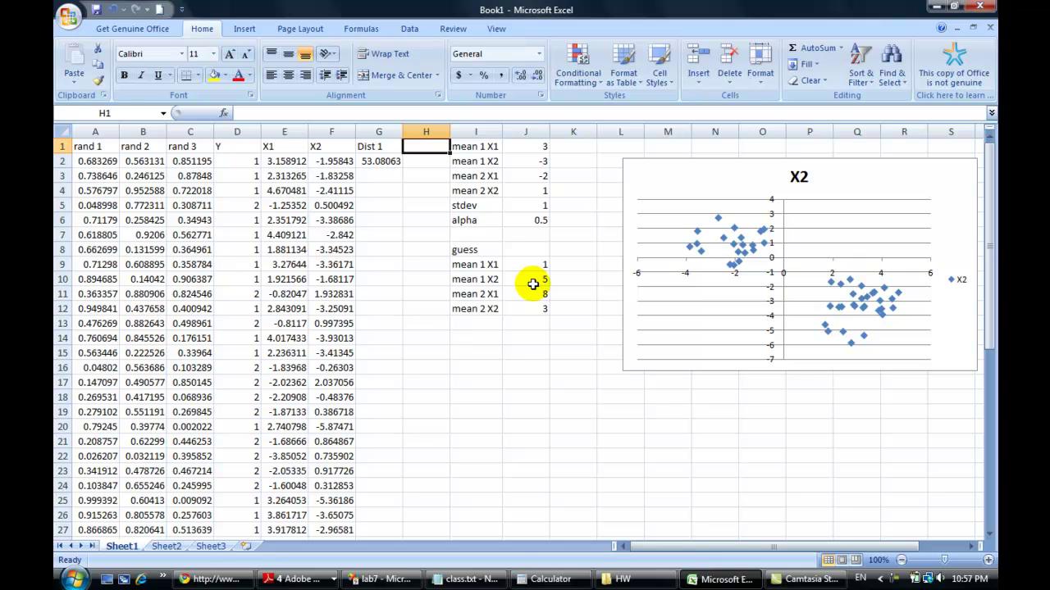
{"action": "type", "text": "Dis"}
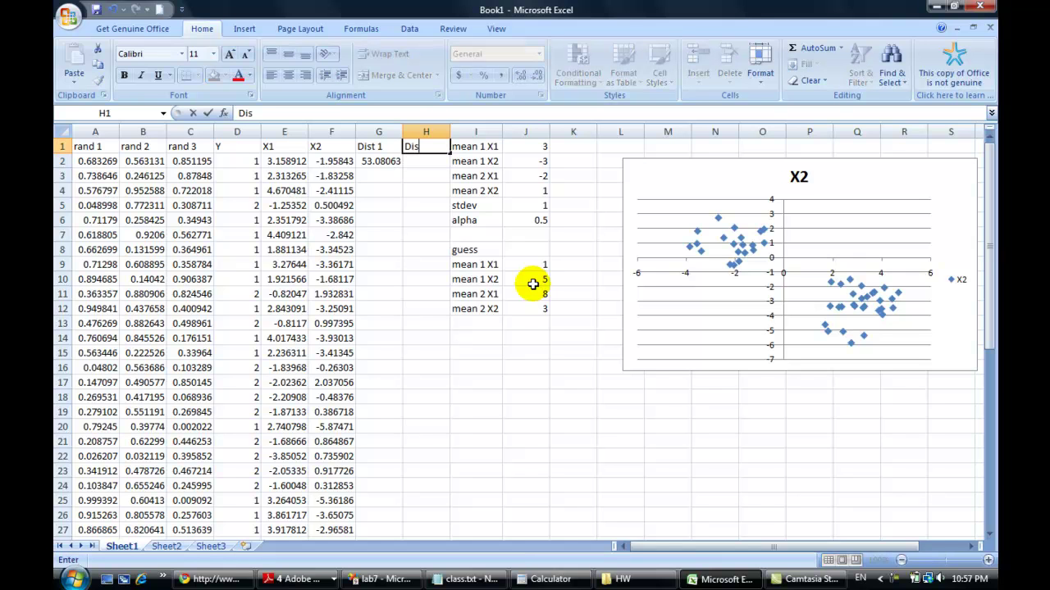
{"action": "type", "text": "t 2"}
{"action": "key", "text": "Return"}
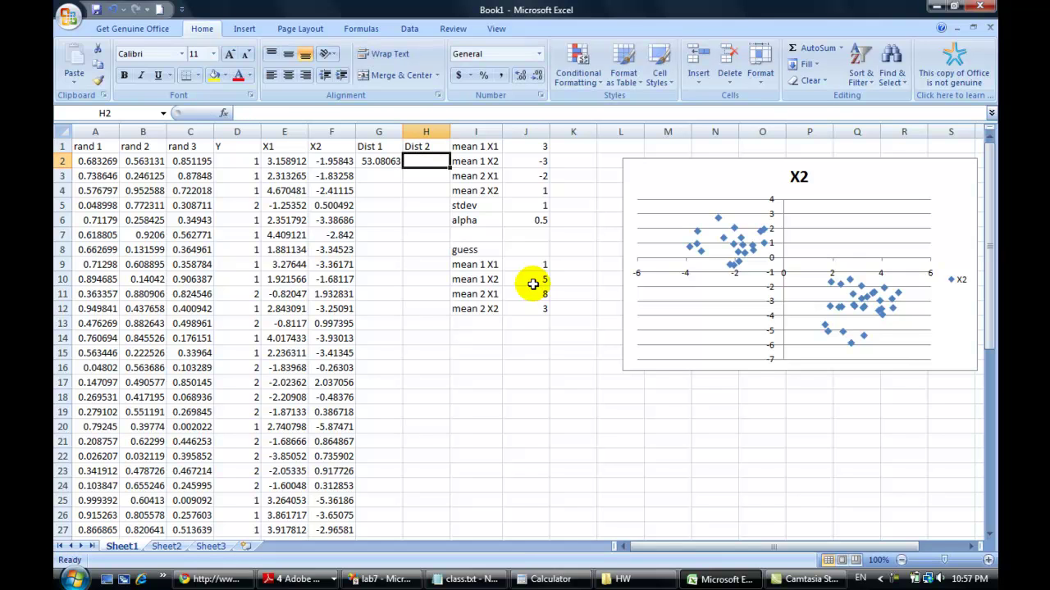
Return to H2 and begin a new formula with an equals sign
{"action": "key", "text": "Left"}
{"action": "key", "text": "Left"}
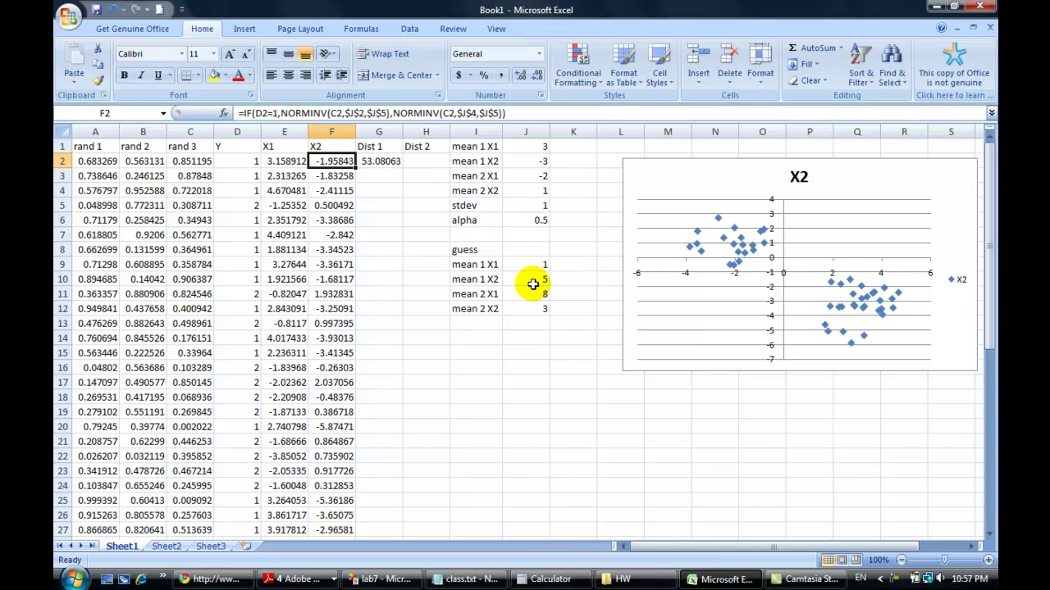
{"action": "key", "text": "Right"}
{"action": "key", "text": "Right"}
{"action": "type", "text": "="}
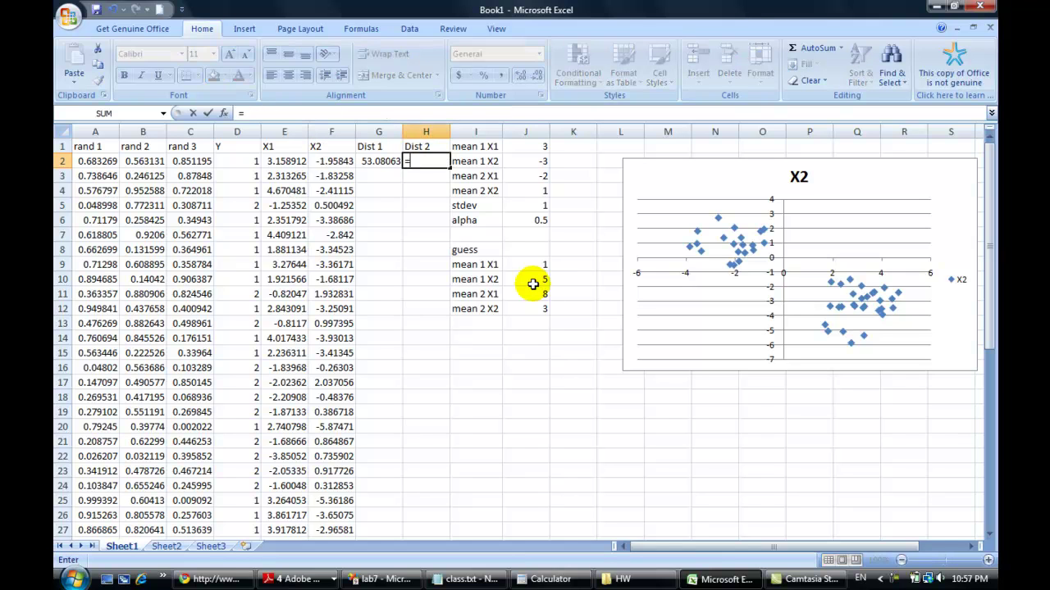
{"action": "key", "text": "BackSpace"}
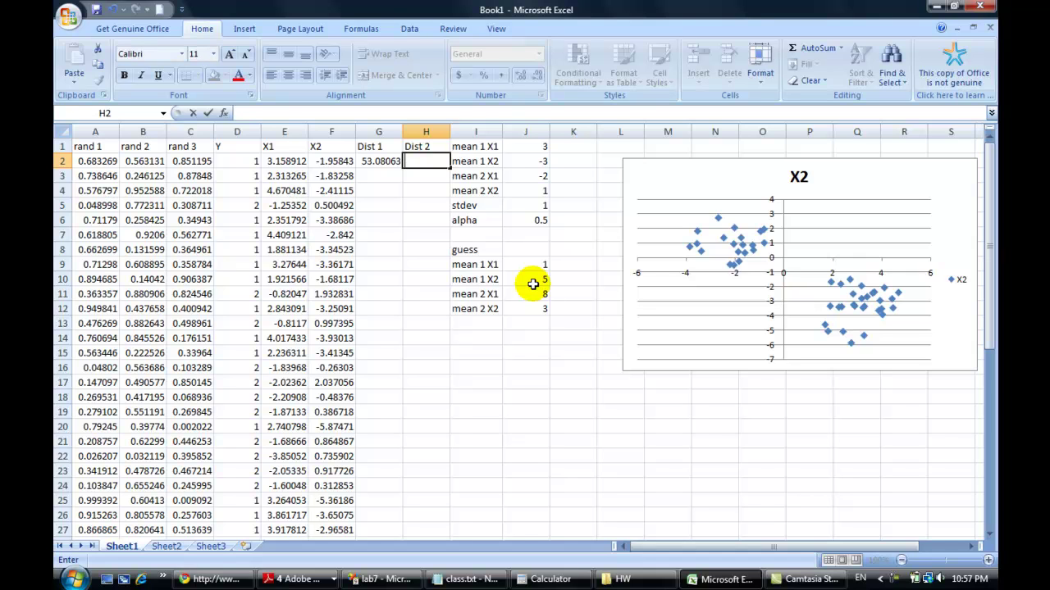
{"action": "key", "text": "Return"}
{"action": "key", "text": "Down"}
{"action": "key", "text": "Down"}
{"action": "key", "text": "Down"}
{"action": "key", "text": "Down"}
{"action": "key", "text": "Down"}
{"action": "key", "text": "Down"}
{"action": "key", "text": "Down"}
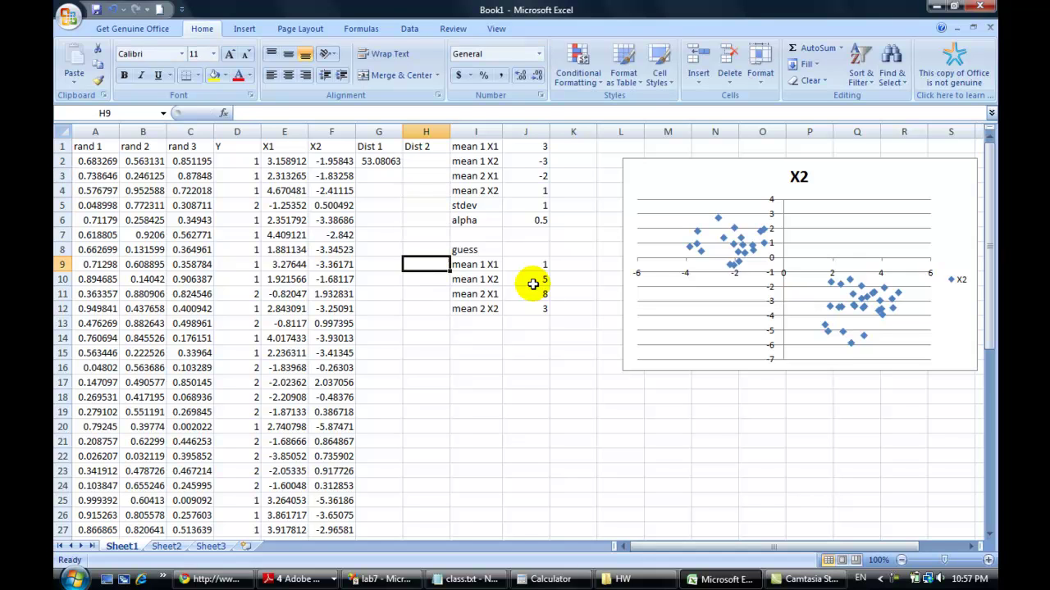
{"action": "key", "text": "Up"}
{"action": "key", "text": "Up"}
{"action": "key", "text": "Up"}
{"action": "key", "text": "Up"}
{"action": "key", "text": "Up"}
{"action": "key", "text": "Up"}
{"action": "key", "text": "Up"}
{"action": "key", "text": "Up"}
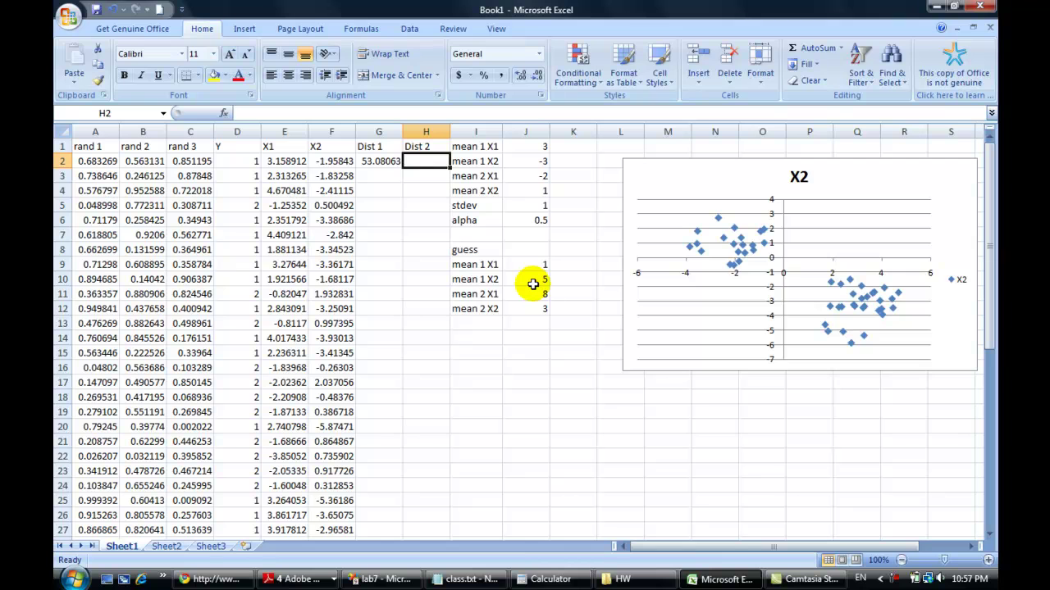
{"action": "type", "text": "="}
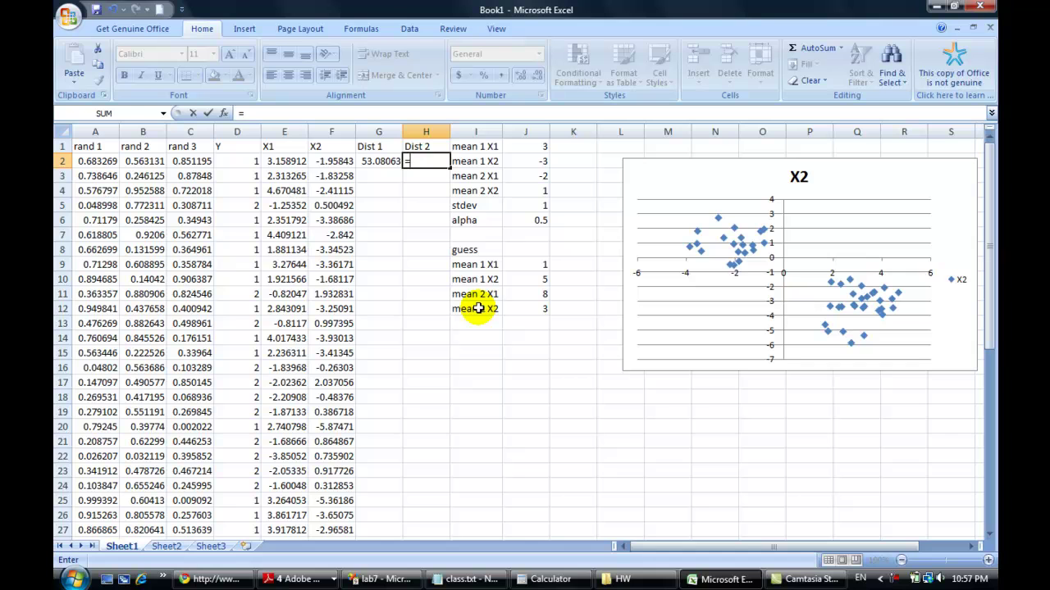
Complete H2 as =(E2-J11)^2+(F2-J12)^2, returning 48.02214
{"action": "type", "text": "("}
{"action": "left_click", "coordinate": [293, 161]}
{"action": "type", "text": "-"}
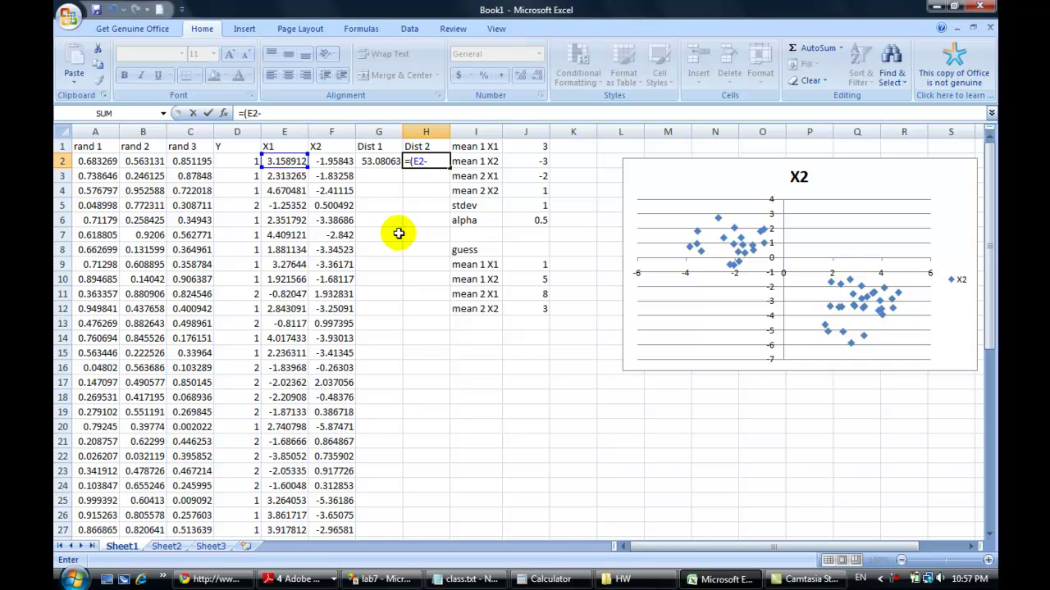
{"action": "left_click", "coordinate": [523, 296]}
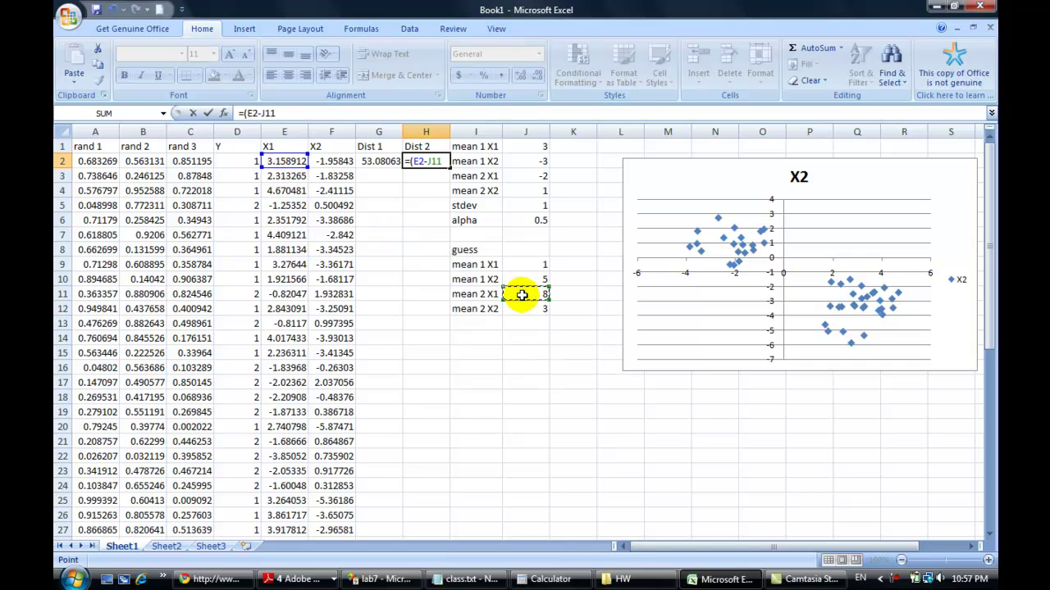
{"action": "type", "text": ")^2"}
{"action": "type", "text": "+"}
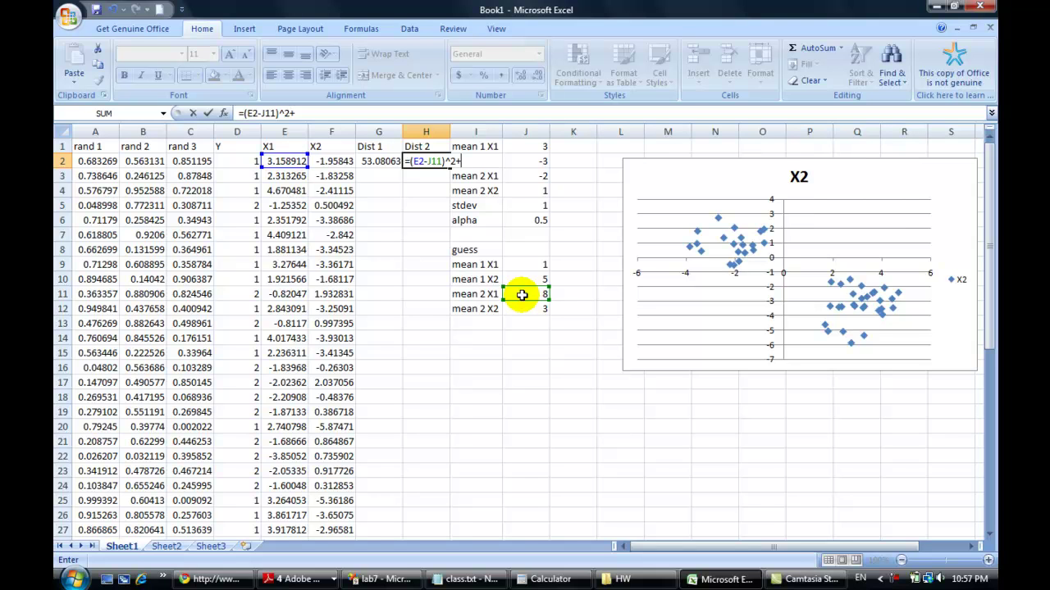
{"action": "type", "text": "("}
{"action": "left_click", "coordinate": [332, 162]}
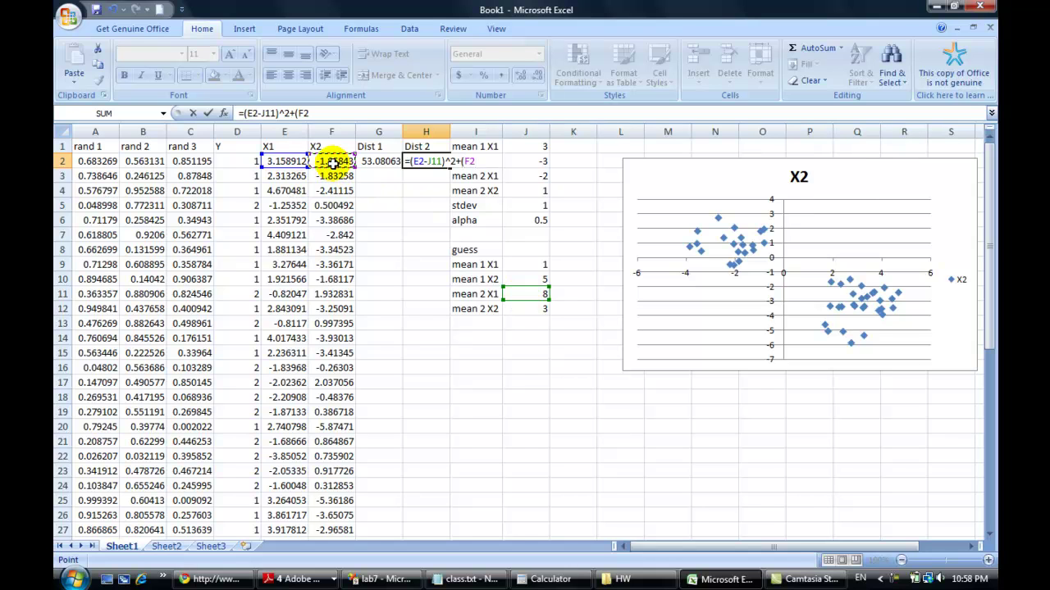
{"action": "type", "text": "-"}
{"action": "left_click", "coordinate": [527, 309]}
{"action": "type", "text": ")"}
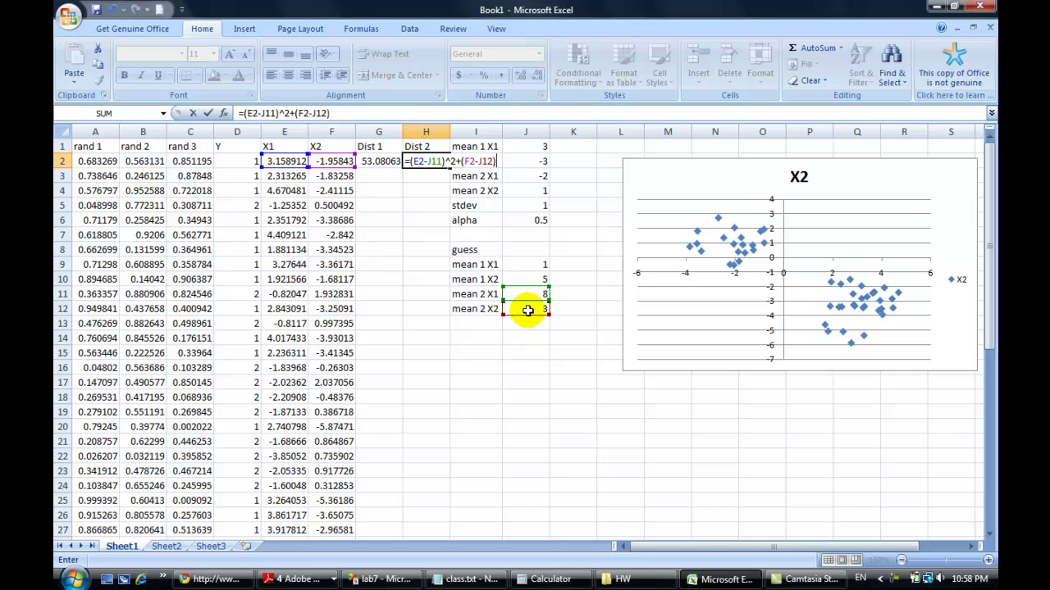
{"action": "type", "text": "^2"}
{"action": "key", "text": "Return"}
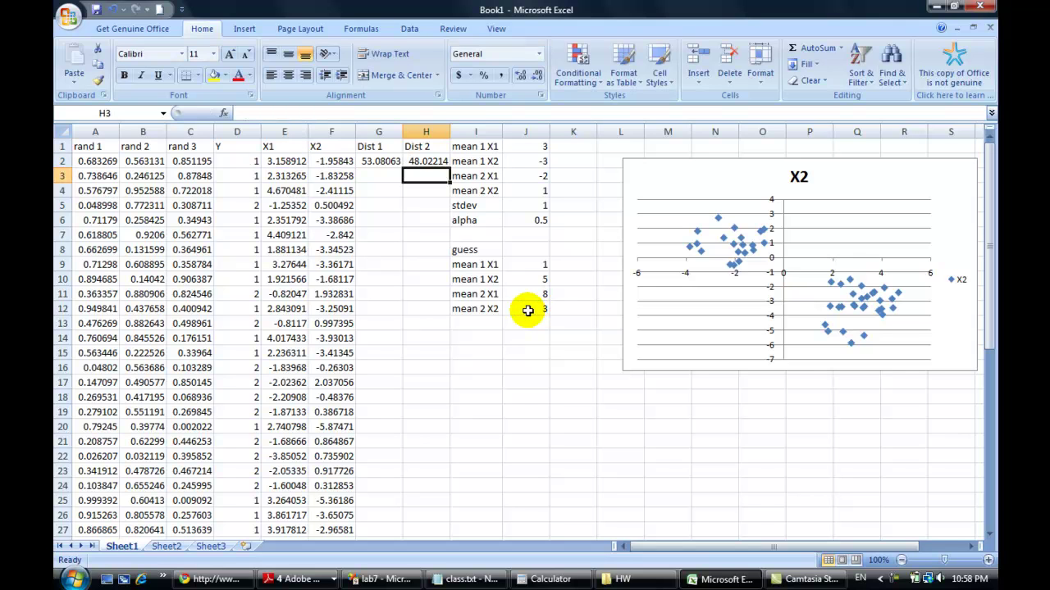
Make J9 and J10 absolute in G2's Dist 1 formula with F4
{"action": "key", "text": "Up"}
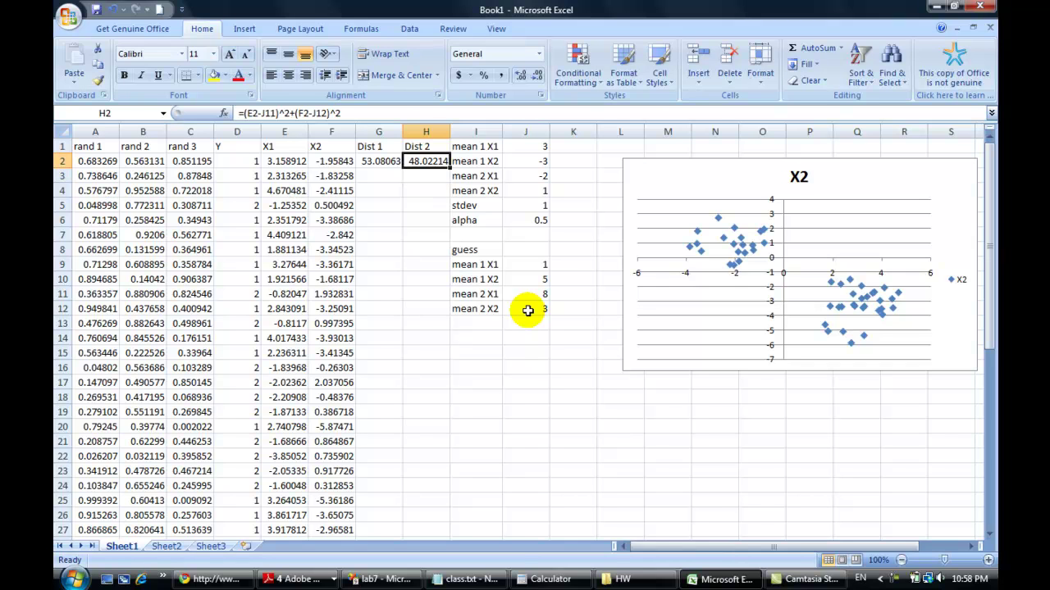
{"action": "key", "text": "Left"}
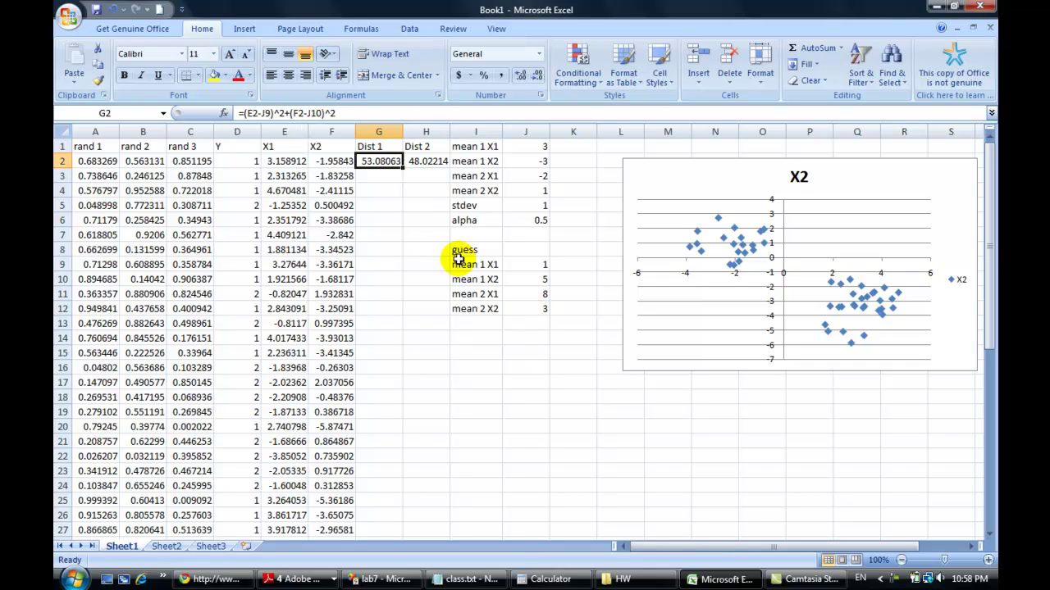
{"action": "left_click", "coordinate": [343, 110]}
{"action": "key", "text": "Left"}
{"action": "key", "text": "Left"}
{"action": "key", "text": "Left"}
{"action": "key", "text": "Left"}
{"action": "key", "text": "Left"}
{"action": "key", "text": "Left"}
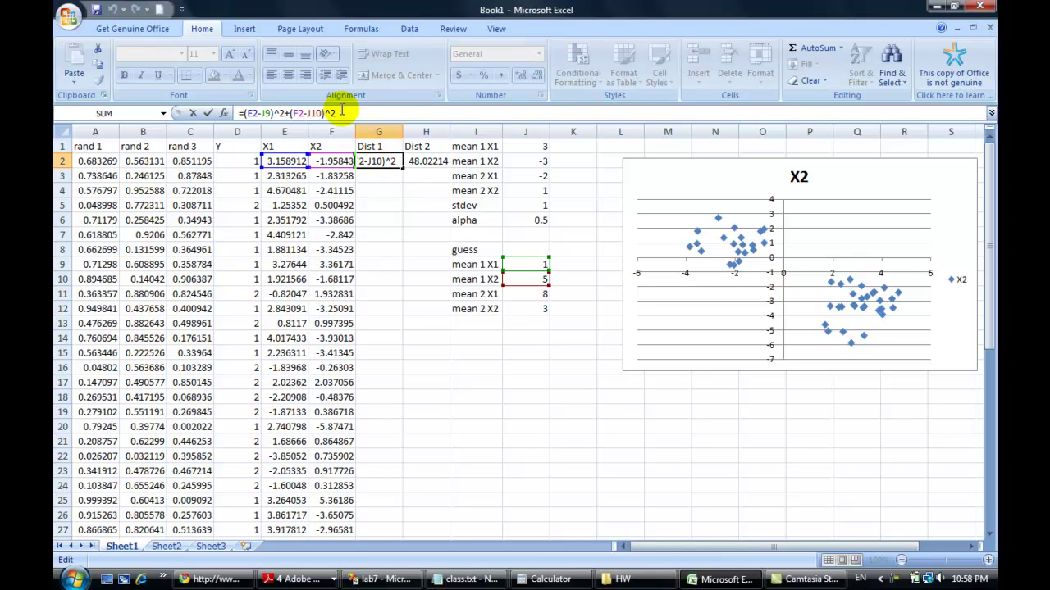
{"action": "key", "text": "Left"}
{"action": "key", "text": "Left"}
{"action": "key", "text": "Left"}
{"action": "key", "text": "Left"}
{"action": "key", "text": "Left"}
{"action": "key", "text": "Left"}
{"action": "key", "text": "Left"}
{"action": "key", "text": "Left"}
{"action": "key", "text": "Left"}
{"action": "key", "text": "F4"}
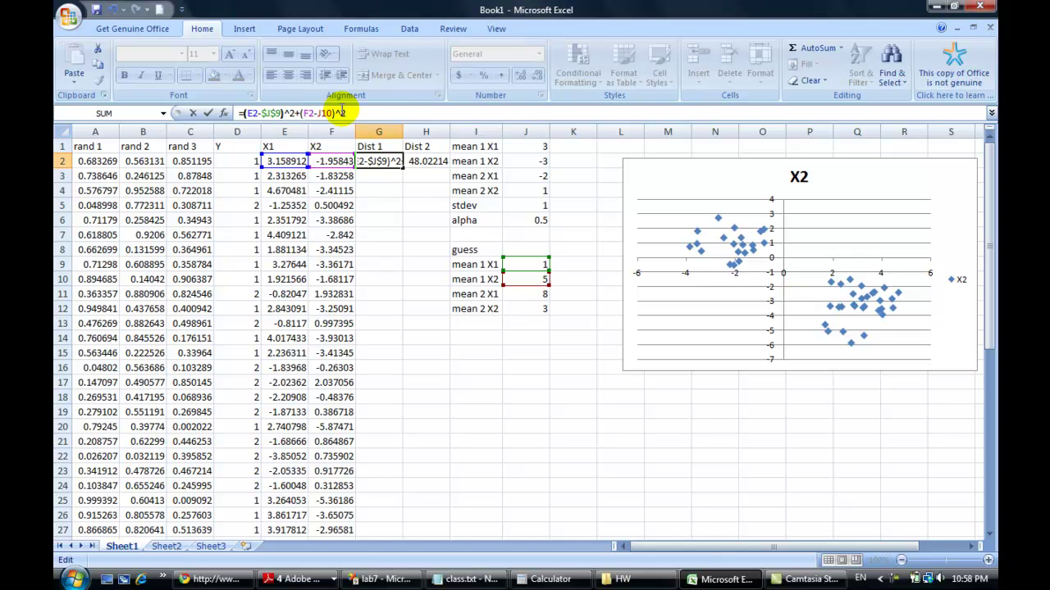
{"action": "double_click", "coordinate": [335, 113]}
{"action": "key", "text": "F4"}
{"action": "key", "text": "Return"}
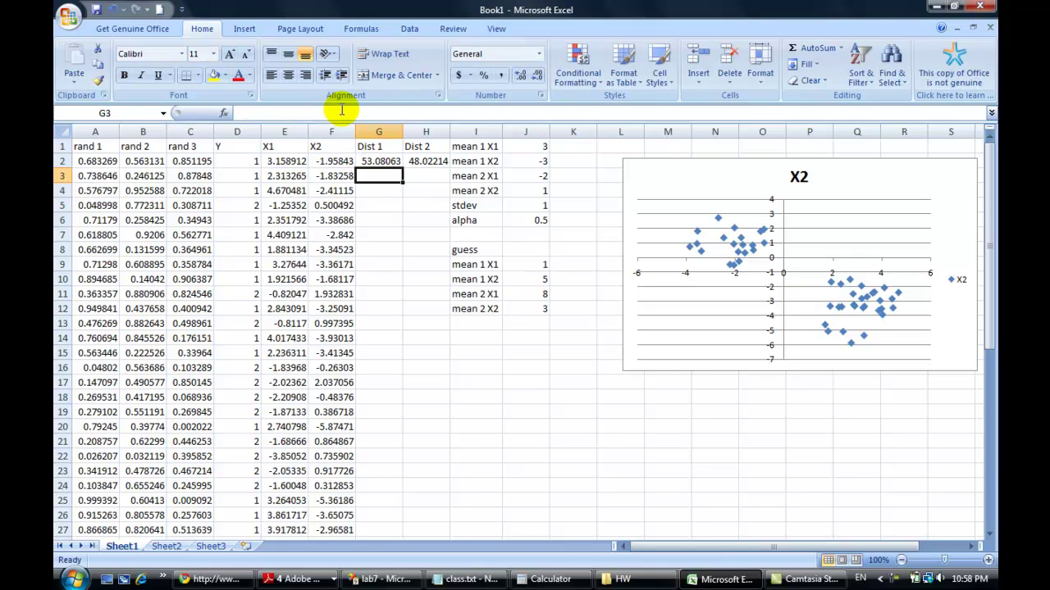
Make J11 and J12 absolute in H2's Dist 2 formula, then select column I
{"action": "key", "text": "Up"}
{"action": "key", "text": "Right"}
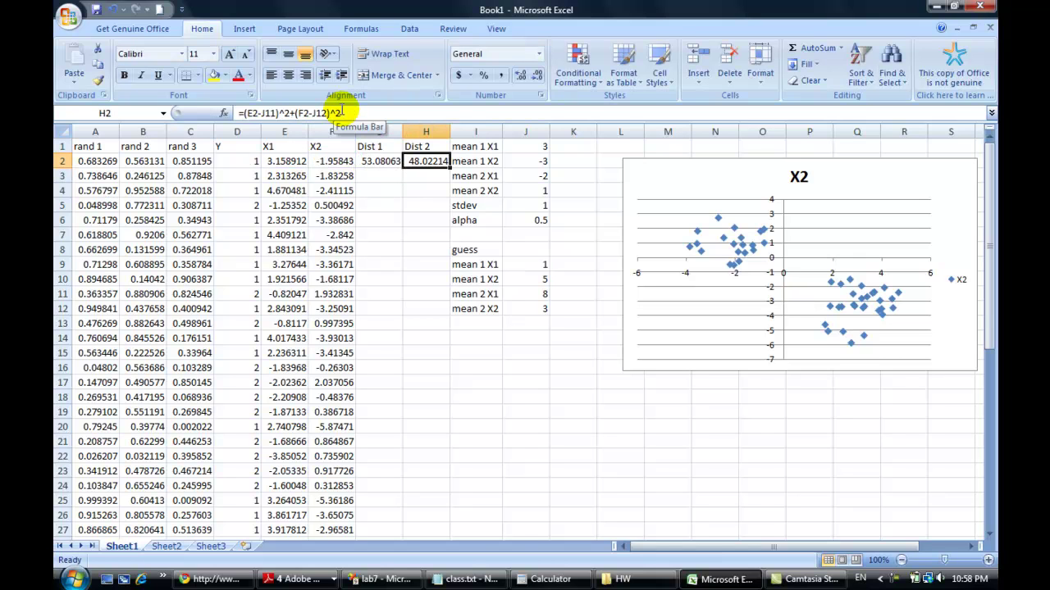
{"action": "double_click", "coordinate": [270, 114]}
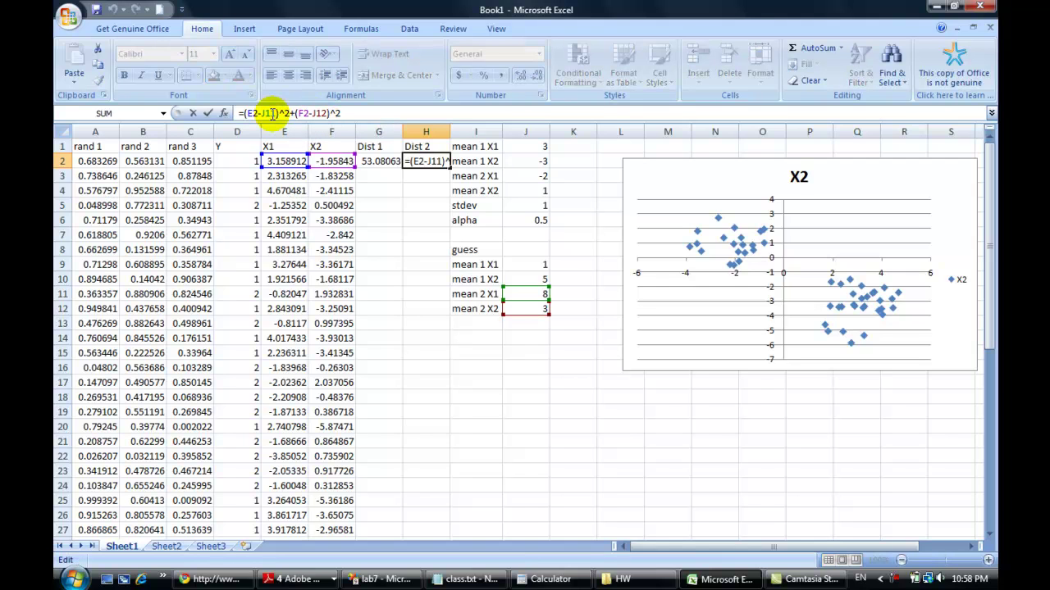
{"action": "key", "text": "F4"}
{"action": "double_click", "coordinate": [331, 114]}
{"action": "key", "text": "F4"}
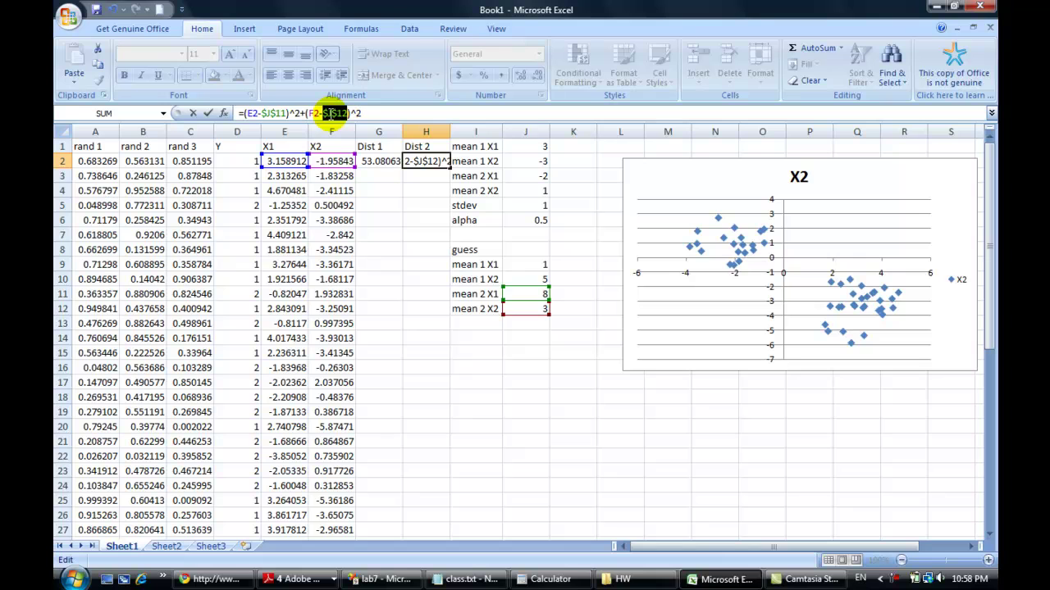
{"action": "key", "text": "Return"}
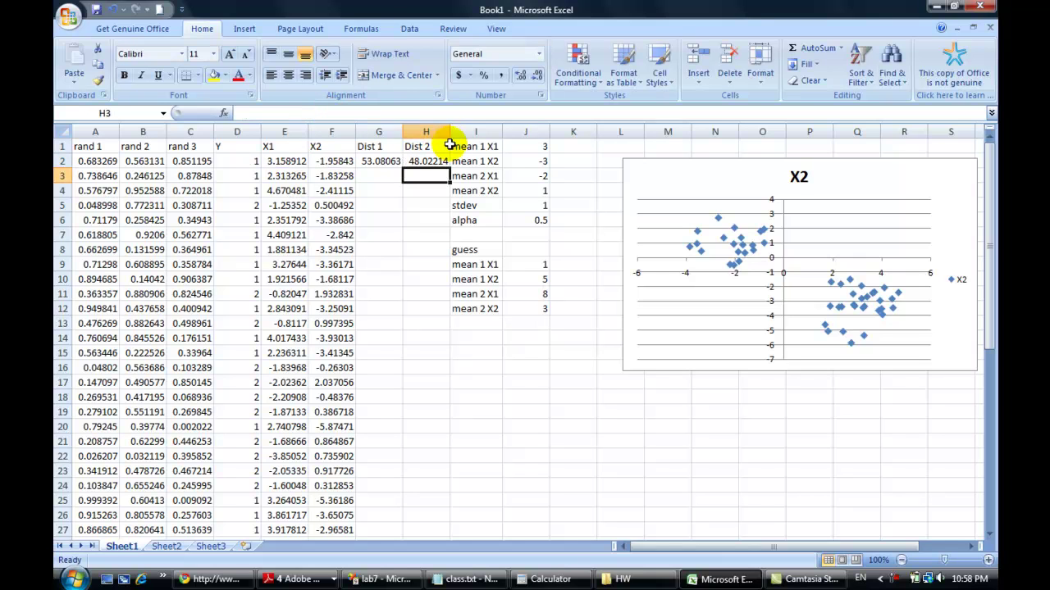
{"action": "left_click", "coordinate": [473, 131]}
{"action": "right_click", "coordinate": [472, 131]}
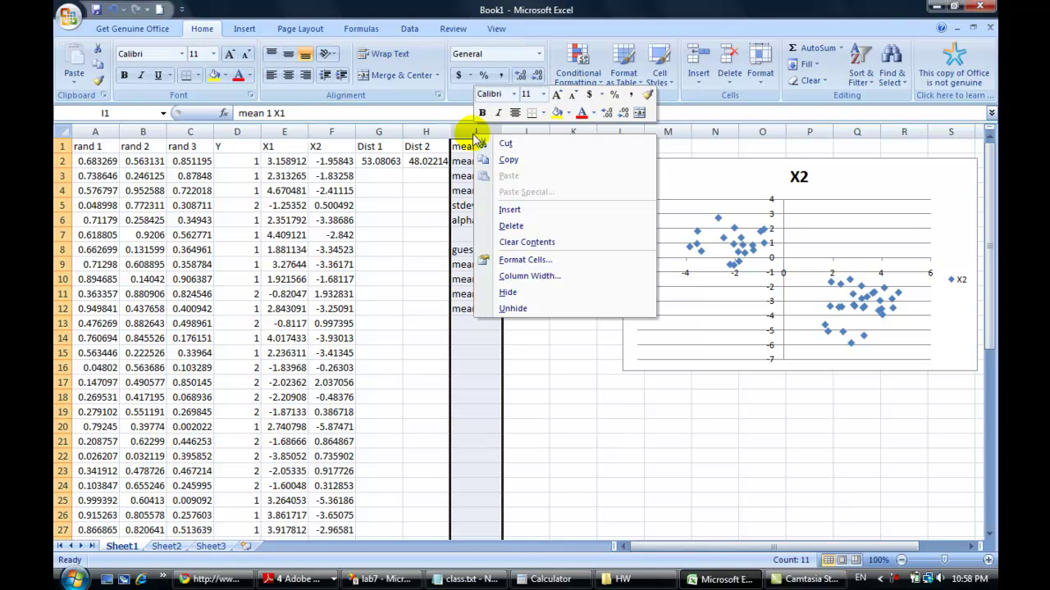
Insert an empty column I before the mean labels and select I2
{"action": "left_click", "coordinate": [507, 209]}
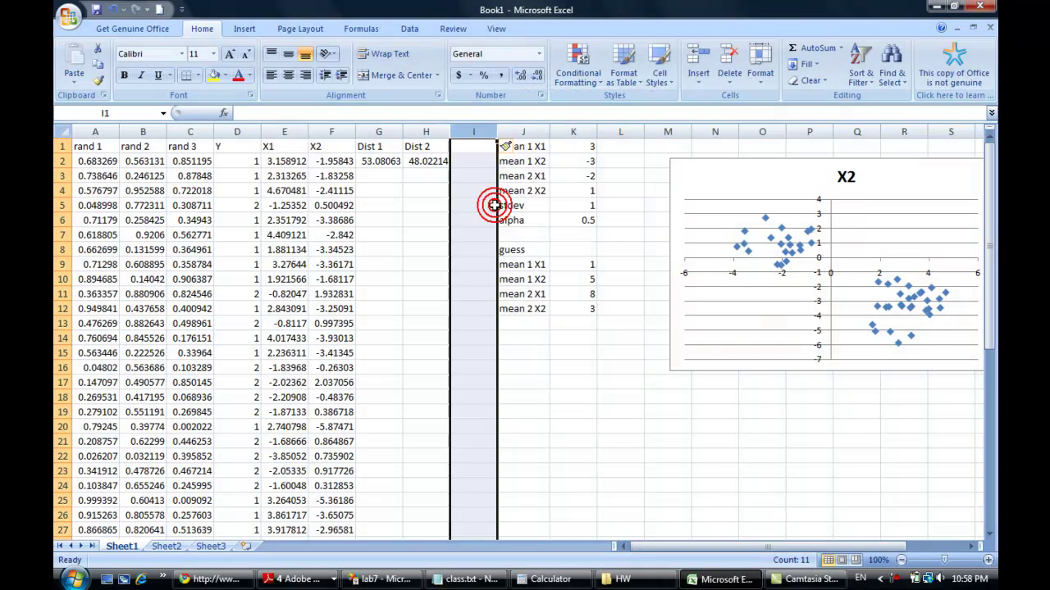
{"action": "left_click", "coordinate": [467, 148]}
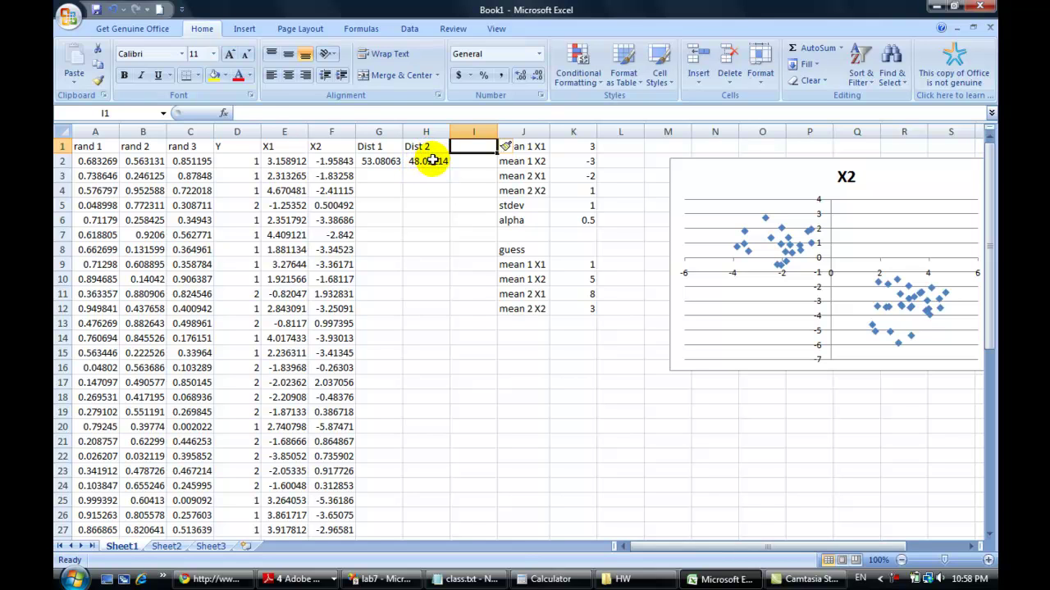
{"action": "left_click", "coordinate": [430, 160]}
{"action": "left_click", "coordinate": [432, 160]}
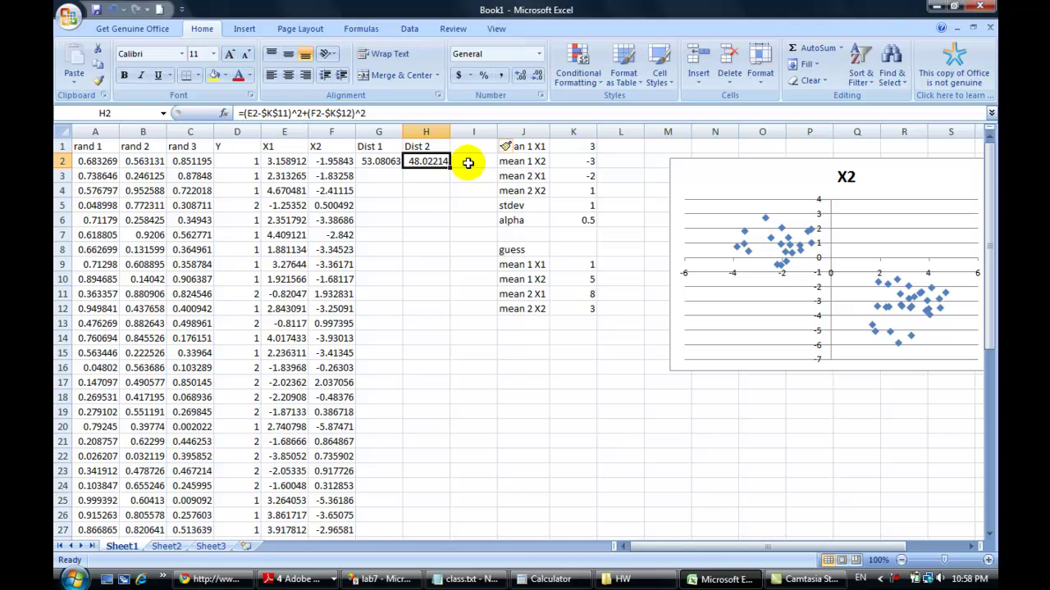
{"action": "left_click", "coordinate": [468, 162]}
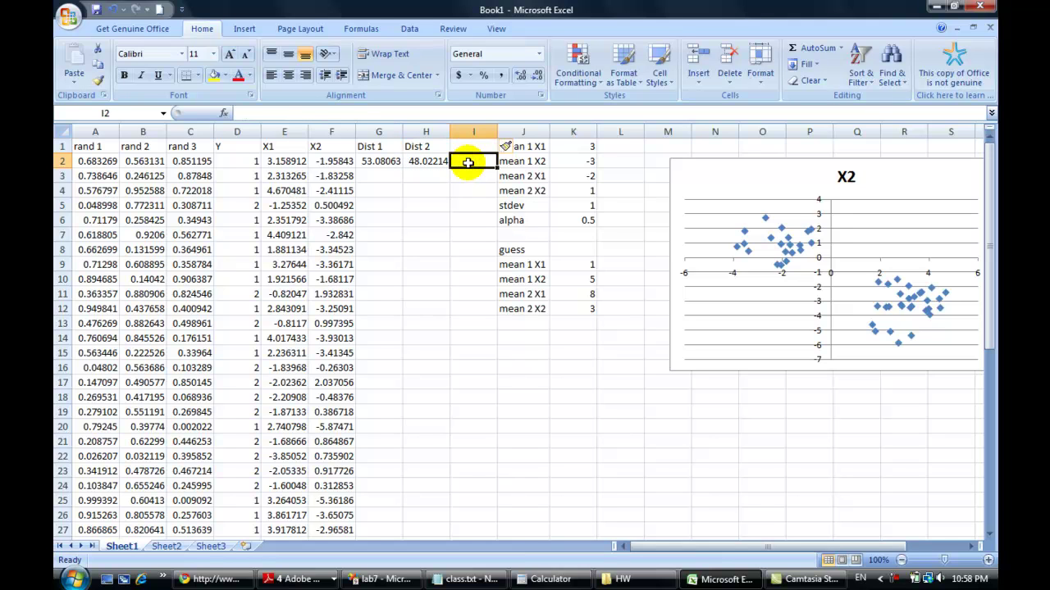
Enter =IF(G2<H2,1,2) in I2, returning class 2 for the first point
{"action": "type", "text": "="}
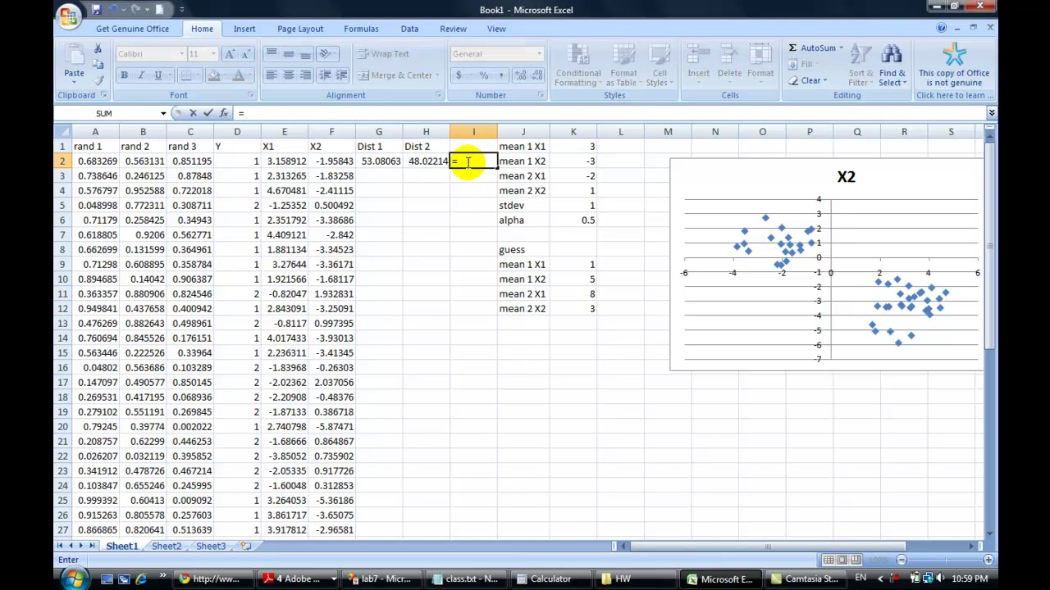
{"action": "type", "text": "IF("}
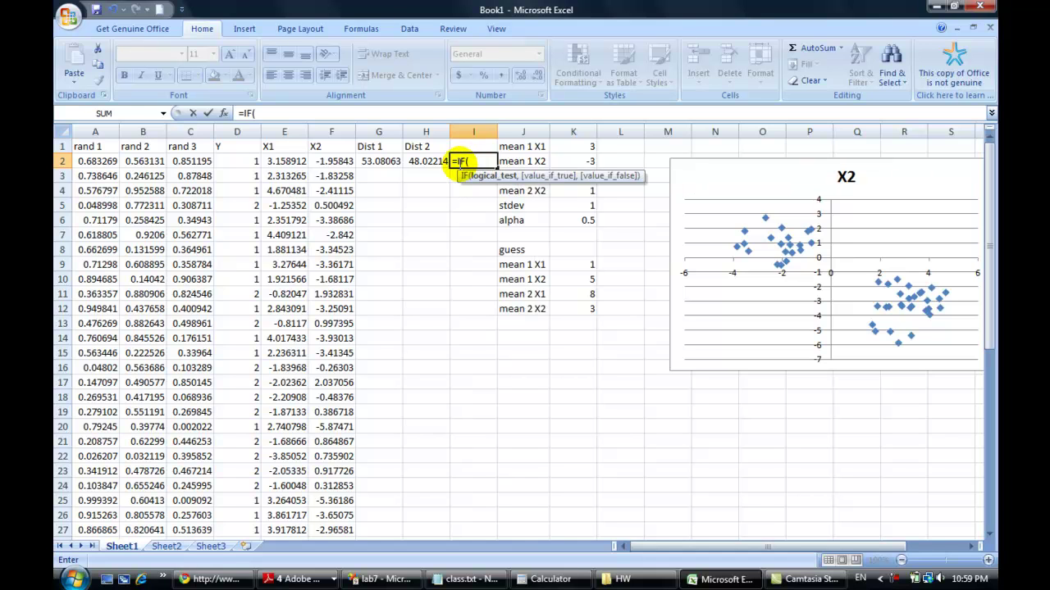
{"action": "left_click", "coordinate": [382, 159]}
{"action": "type", "text": ">"}
{"action": "left_click", "coordinate": [417, 161]}
{"action": "type", "text": ","}
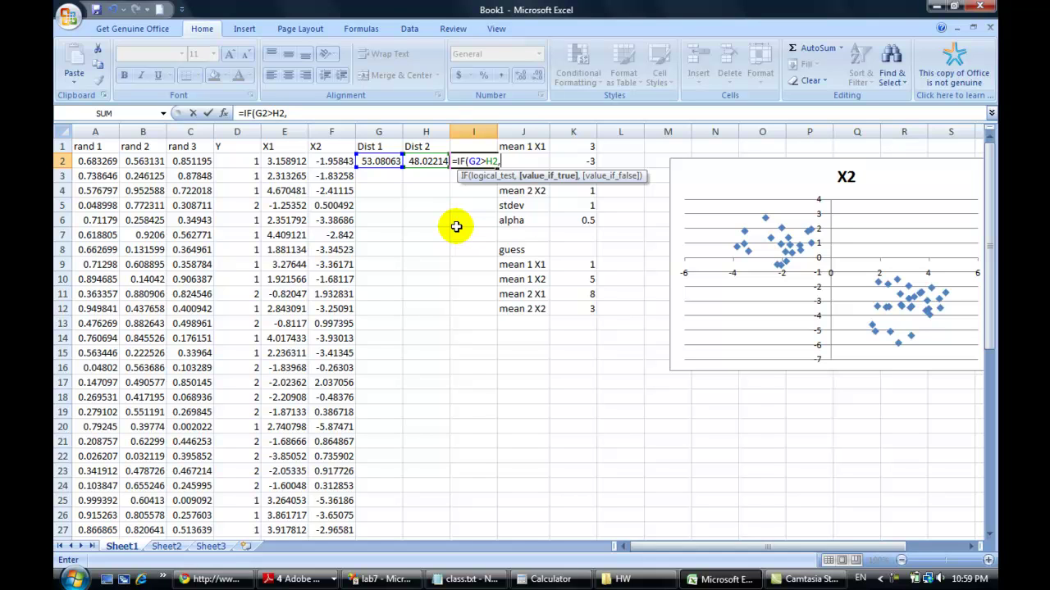
{"action": "key", "text": "BackSpace"}
{"action": "key", "text": "BackSpace"}
{"action": "key", "text": "BackSpace"}
{"action": "key", "text": "BackSpace"}
{"action": "key", "text": "BackSpace"}
{"action": "key", "text": "BackSpace"}
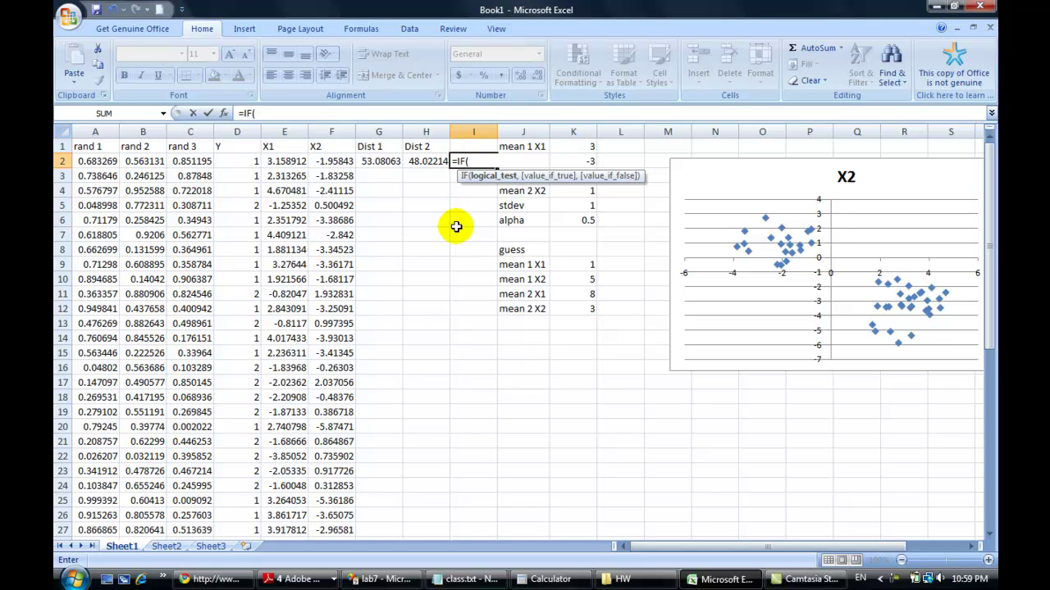
{"action": "left_click", "coordinate": [384, 162]}
{"action": "left_click", "coordinate": [384, 161]}
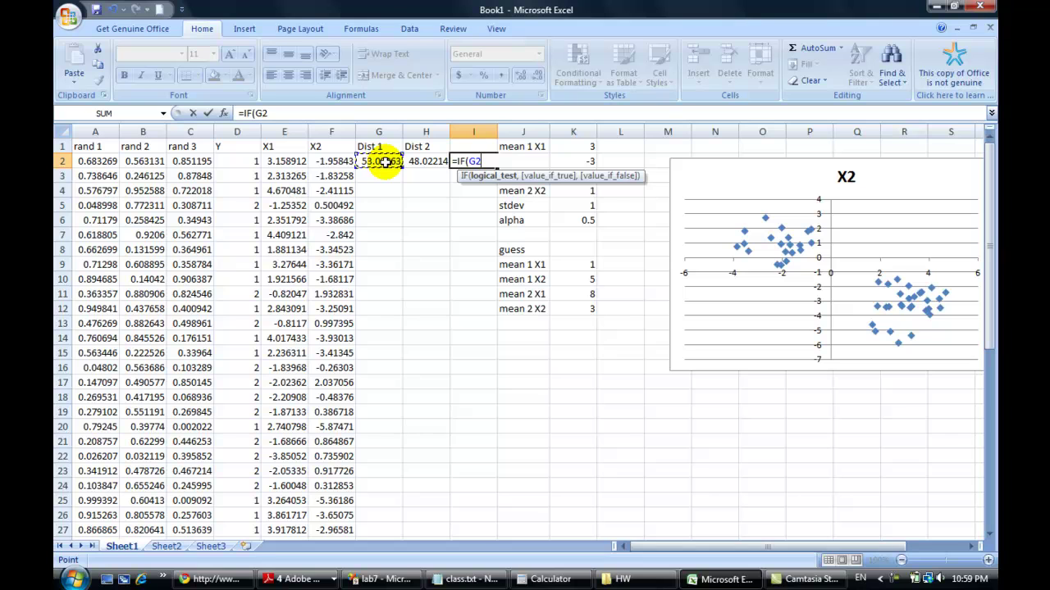
{"action": "type", "text": "<"}
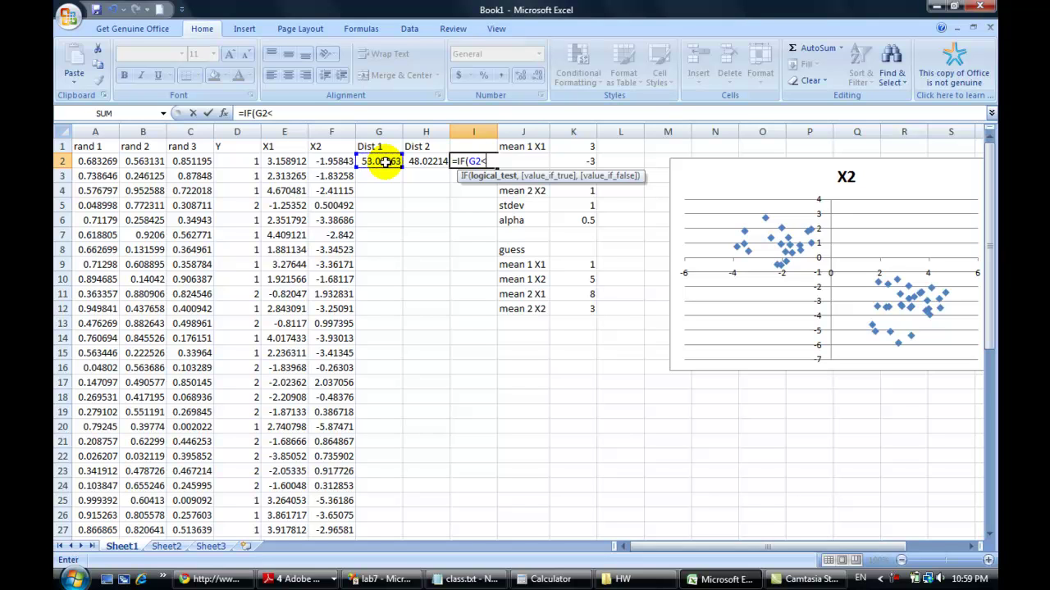
{"action": "left_click", "coordinate": [428, 161]}
{"action": "type", "text": ",1"}
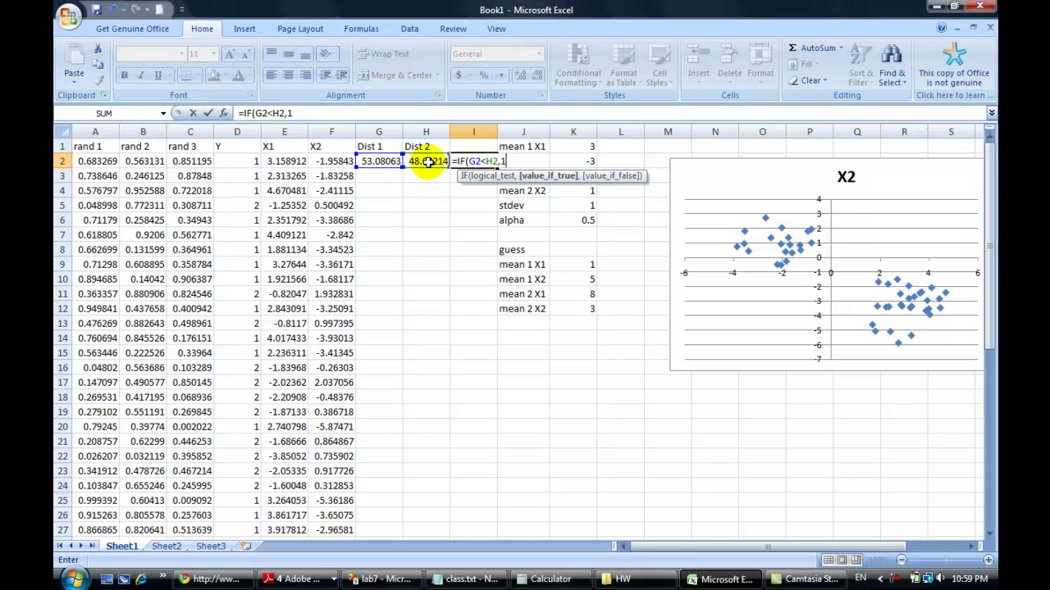
{"action": "type", "text": ",2"}
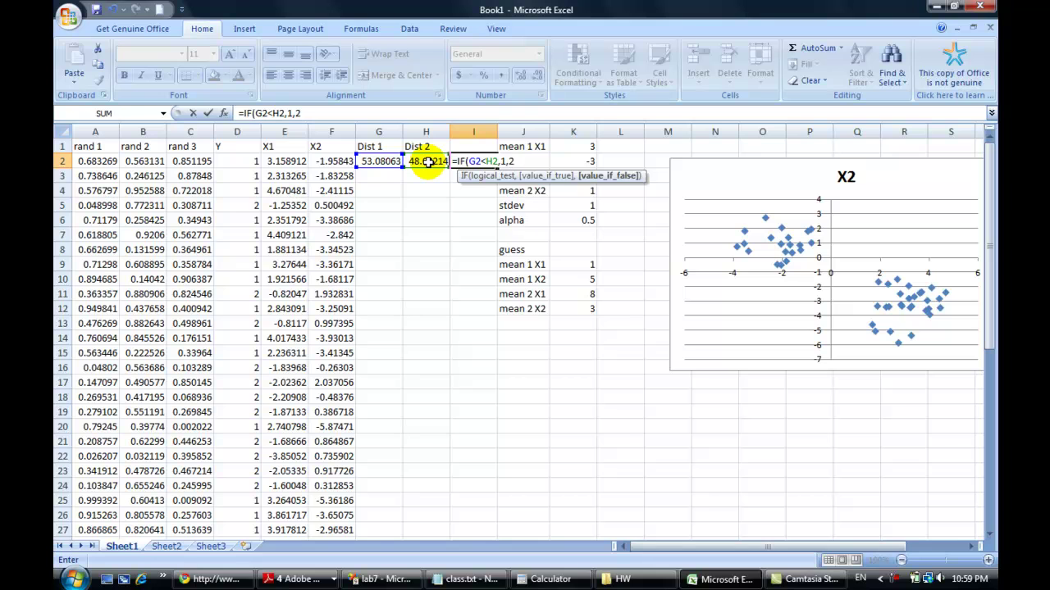
{"action": "key", "text": "Return"}
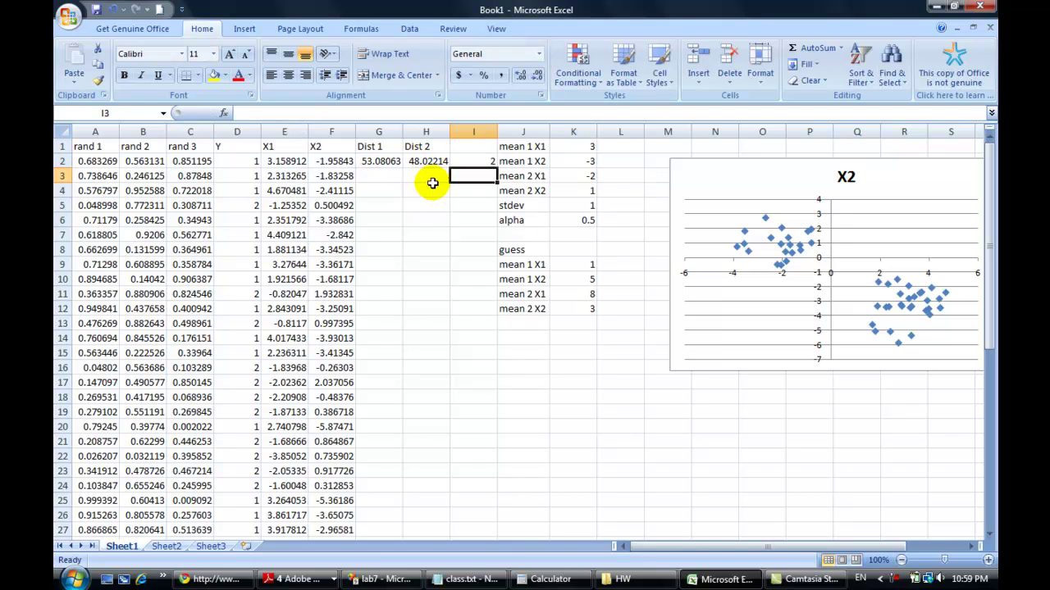
Enter the heading Class in cell I1
{"action": "left_click", "coordinate": [470, 147]}
{"action": "type", "text": "Class"}
{"action": "key", "text": "Return"}
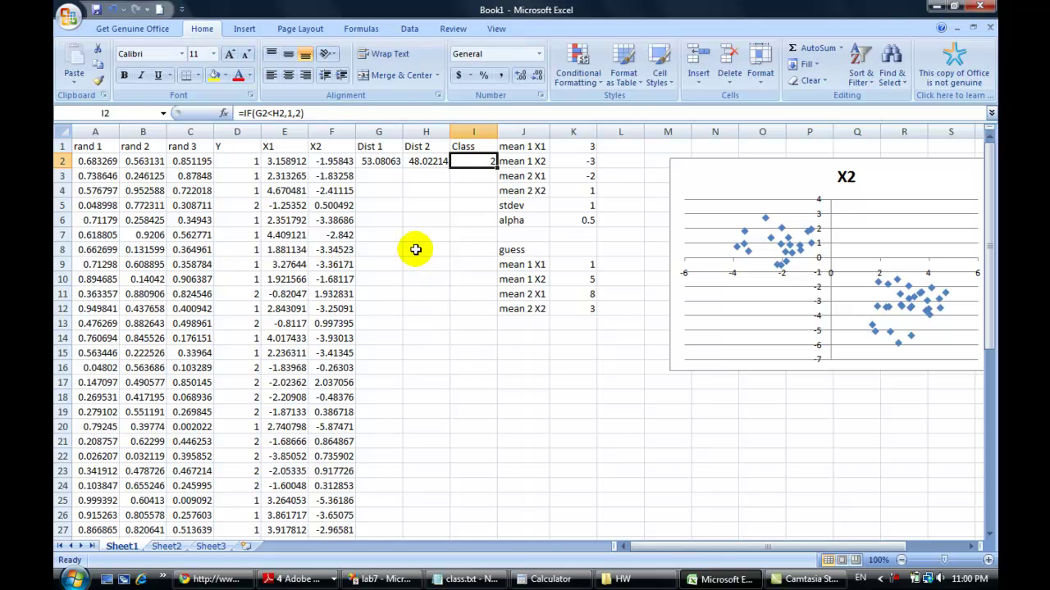
Fill the Dist 1, Dist 2 and Class formulas in G2:I2 down to row 27
{"action": "left_click", "coordinate": [426, 163]}
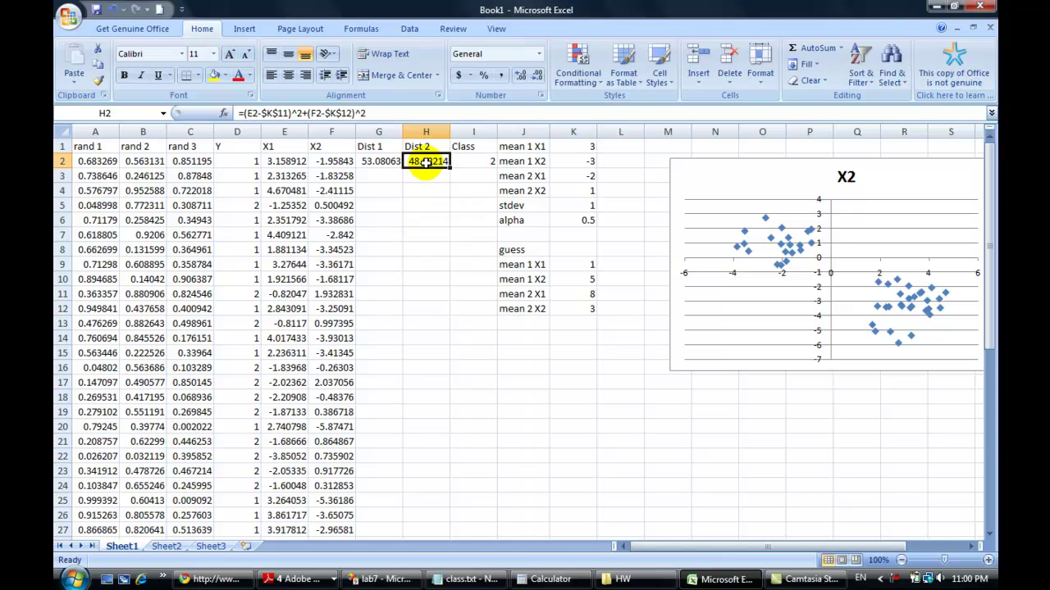
{"action": "left_click", "coordinate": [397, 162]}
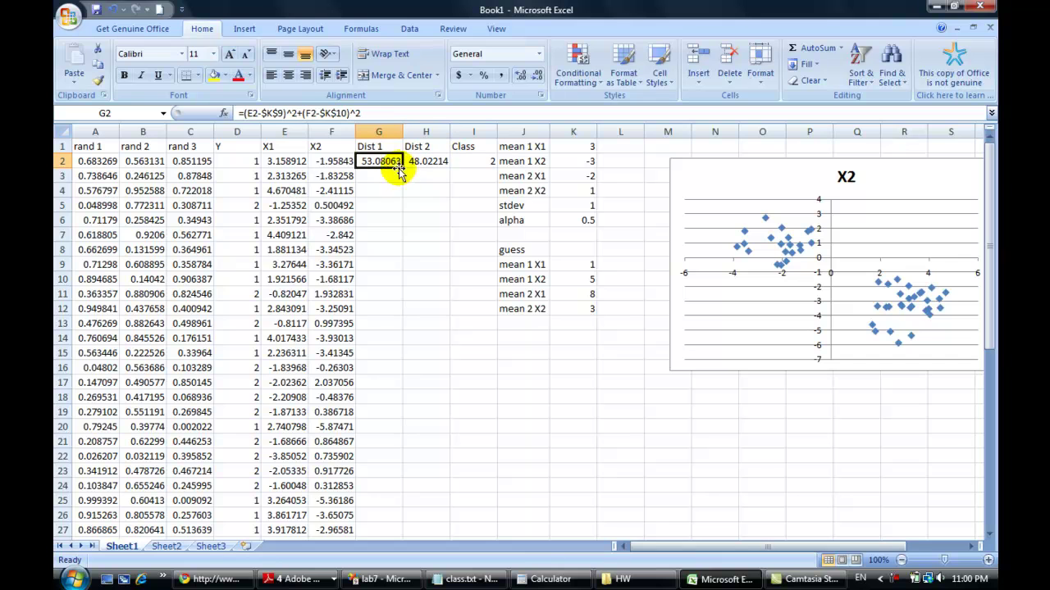
{"action": "double_click", "coordinate": [403, 168]}
{"action": "left_click", "coordinate": [422, 162]}
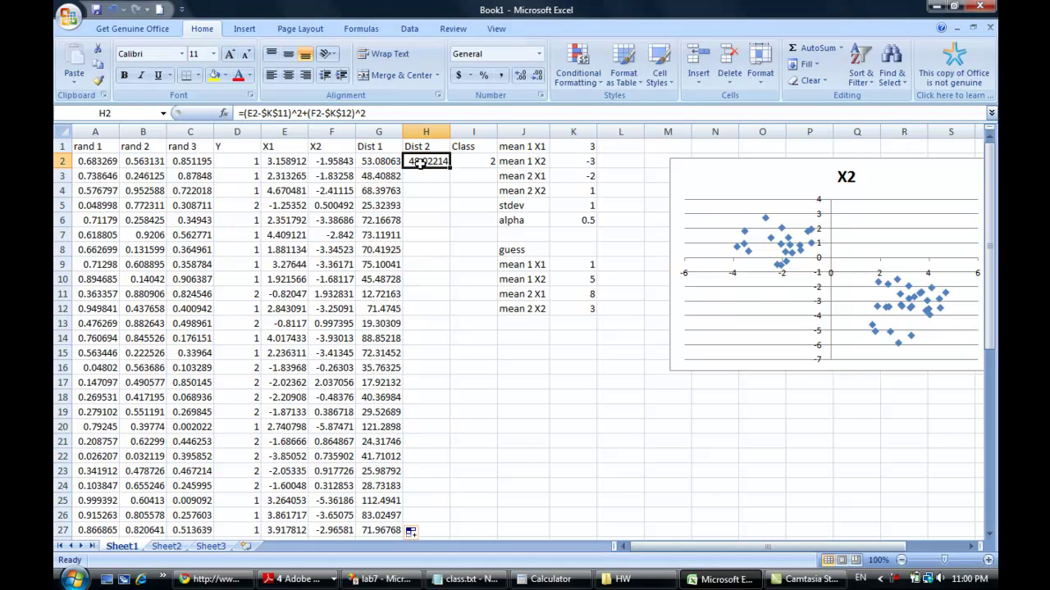
{"action": "double_click", "coordinate": [452, 167]}
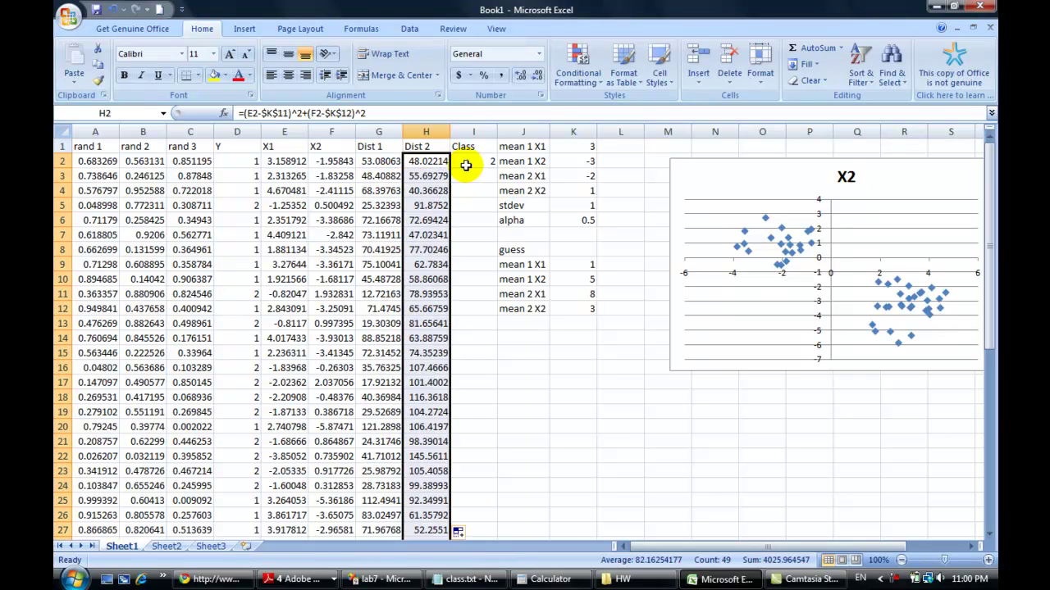
{"action": "left_click", "coordinate": [476, 165]}
{"action": "double_click", "coordinate": [496, 169]}
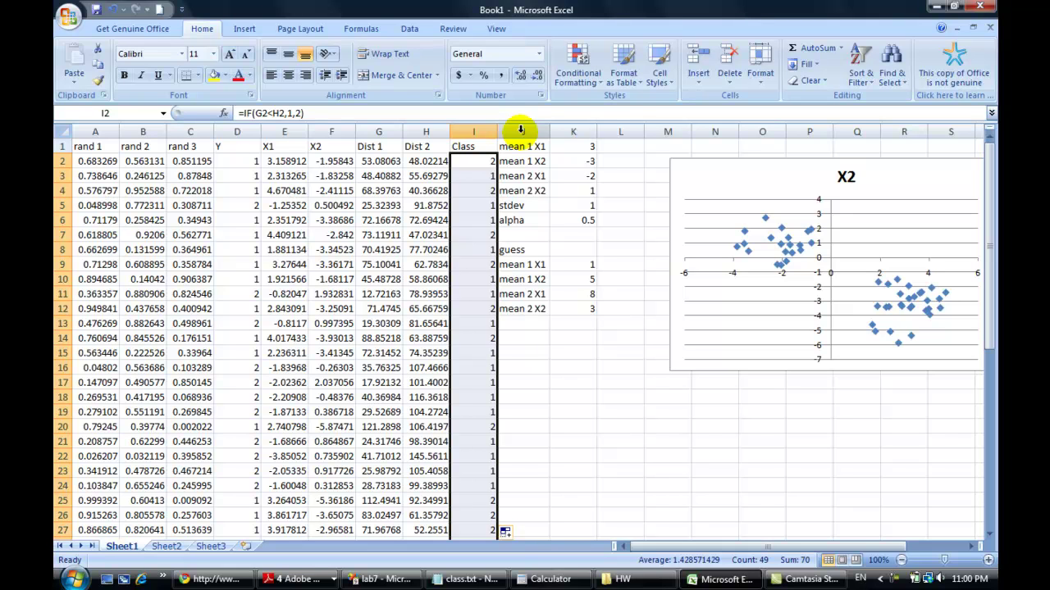
Copy the guess label block J8:J12 into J15:J19
{"action": "left_click", "coordinate": [520, 338]}
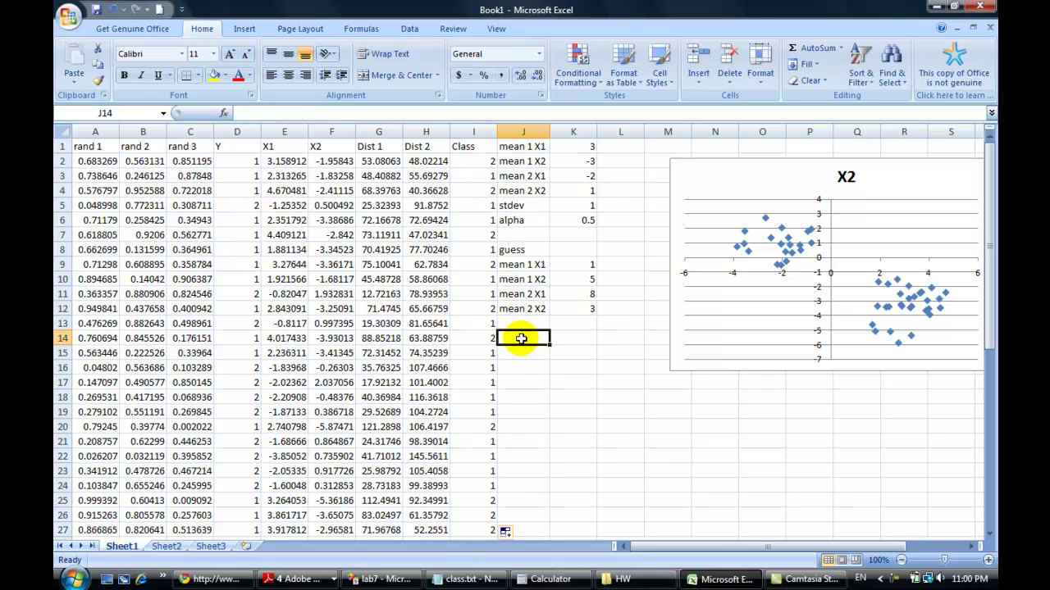
{"action": "left_click_drag", "start_coordinate": [517, 251], "coordinate": [519, 302]}
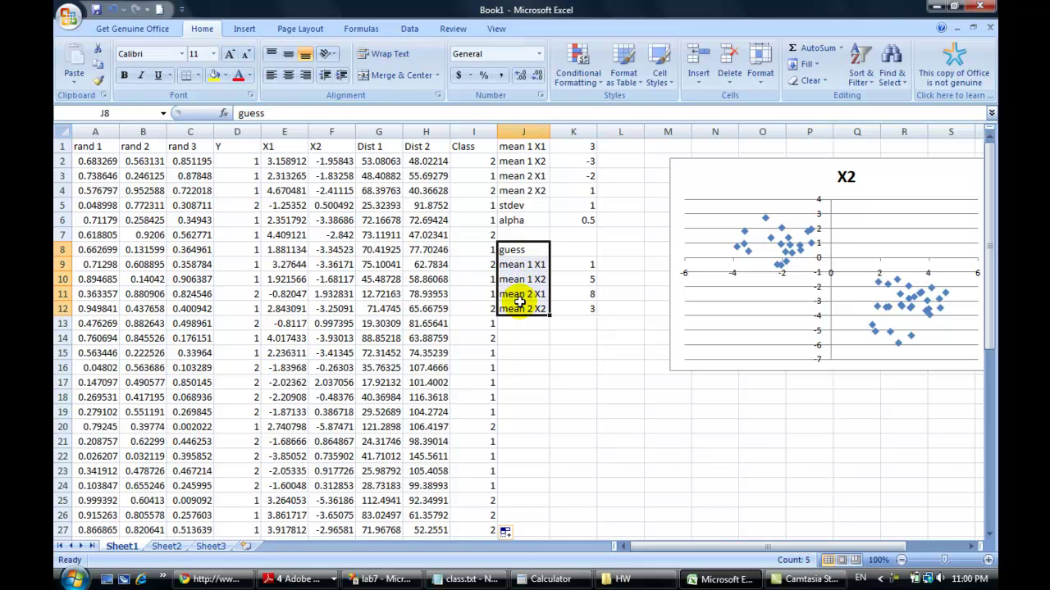
{"action": "key", "text": "ctrl+c"}
{"action": "left_click", "coordinate": [520, 353]}
{"action": "key", "text": "ctrl+v"}
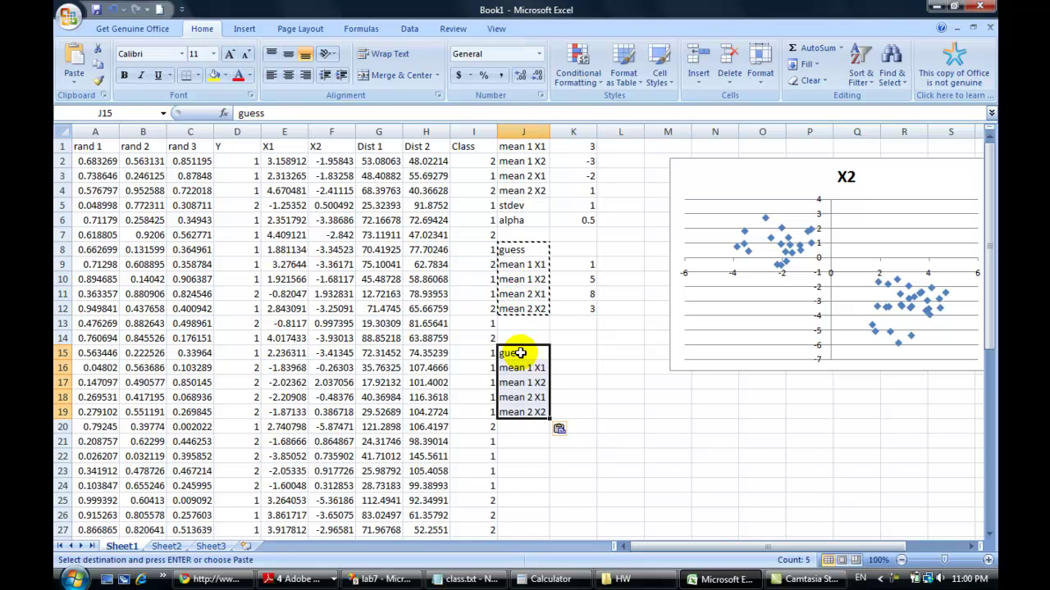
Review the distance and Class values in the columns beside the new guess block
{"action": "left_click", "coordinate": [520, 352]}
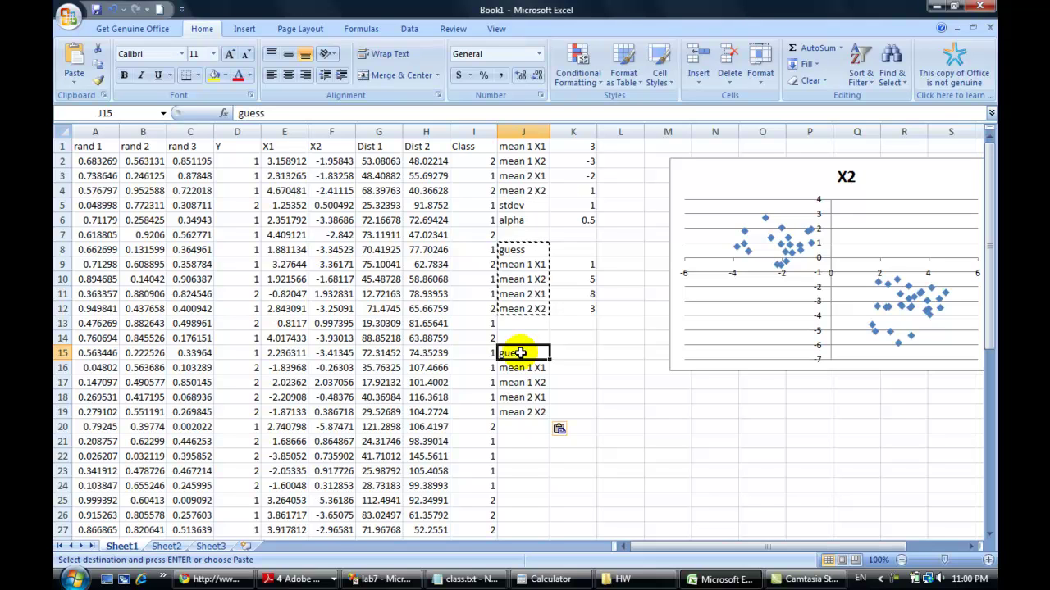
{"action": "key", "text": "Down"}
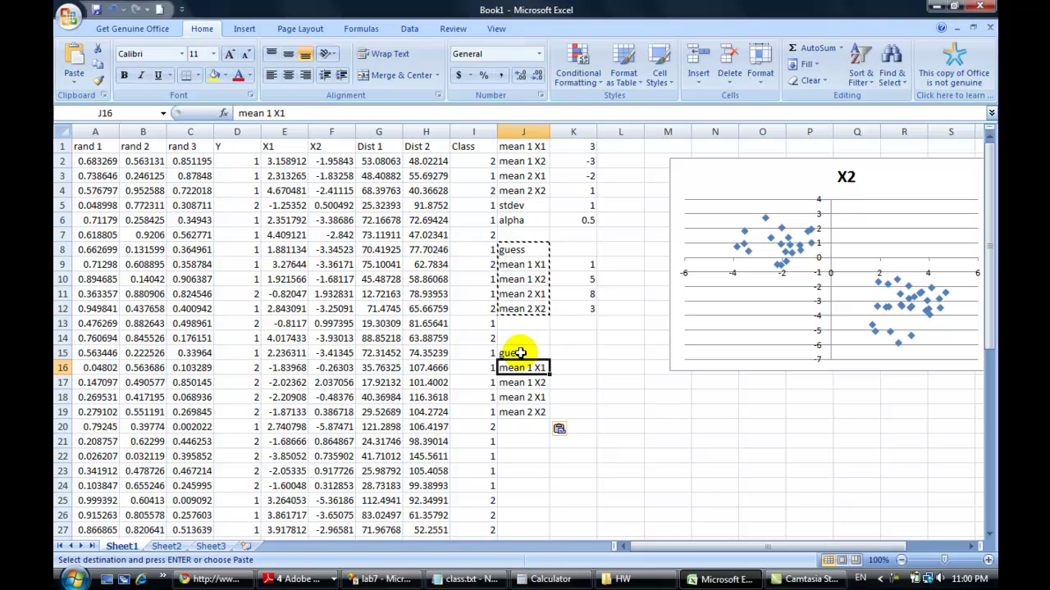
{"action": "key", "text": "Right"}
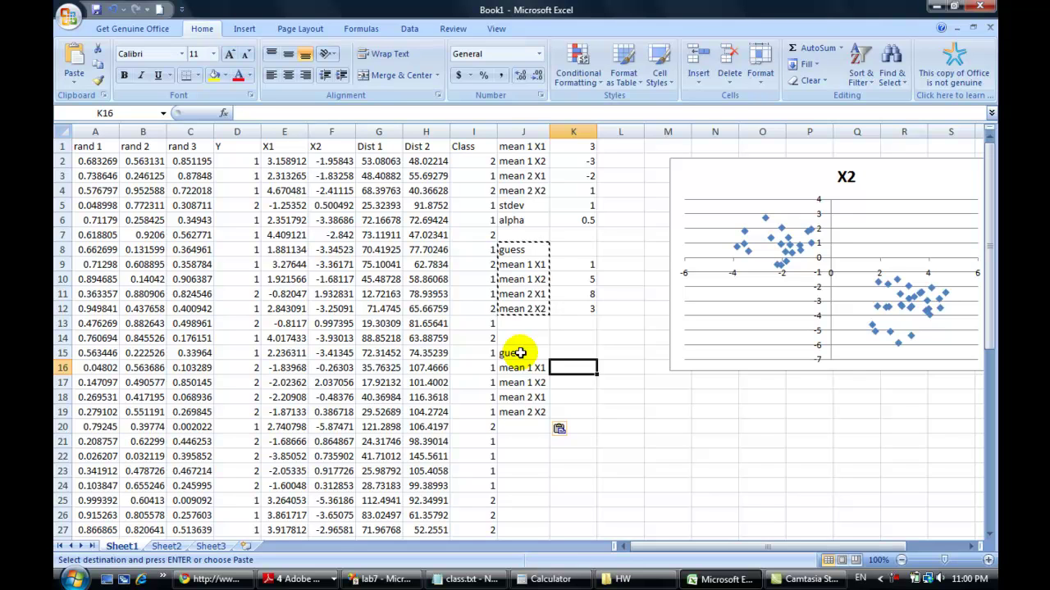
{"action": "key", "text": "Left"}
{"action": "key", "text": "Left"}
{"action": "key", "text": "Left"}
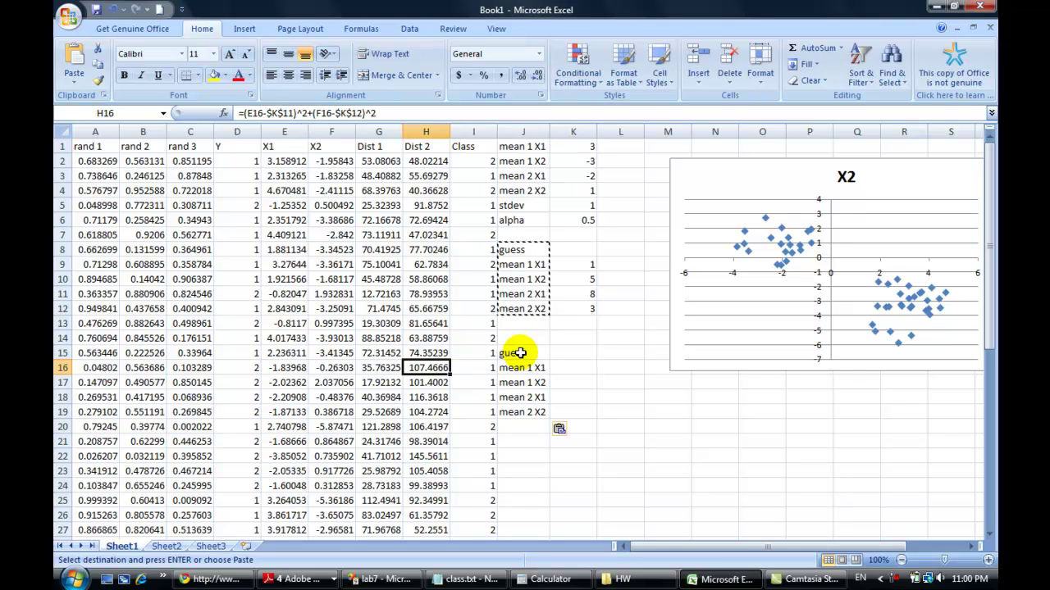
{"action": "key", "text": "Right"}
{"action": "key", "text": "Up"}
{"action": "key", "text": "Up"}
{"action": "key", "text": "Up"}
{"action": "key", "text": "Up"}
{"action": "key", "text": "Up"}
{"action": "key", "text": "Up"}
{"action": "key", "text": "Up"}
{"action": "key", "text": "Up"}
{"action": "key", "text": "Up"}
{"action": "key", "text": "Up"}
{"action": "key", "text": "Up"}
{"action": "key", "text": "Up"}
{"action": "key", "text": "Up"}
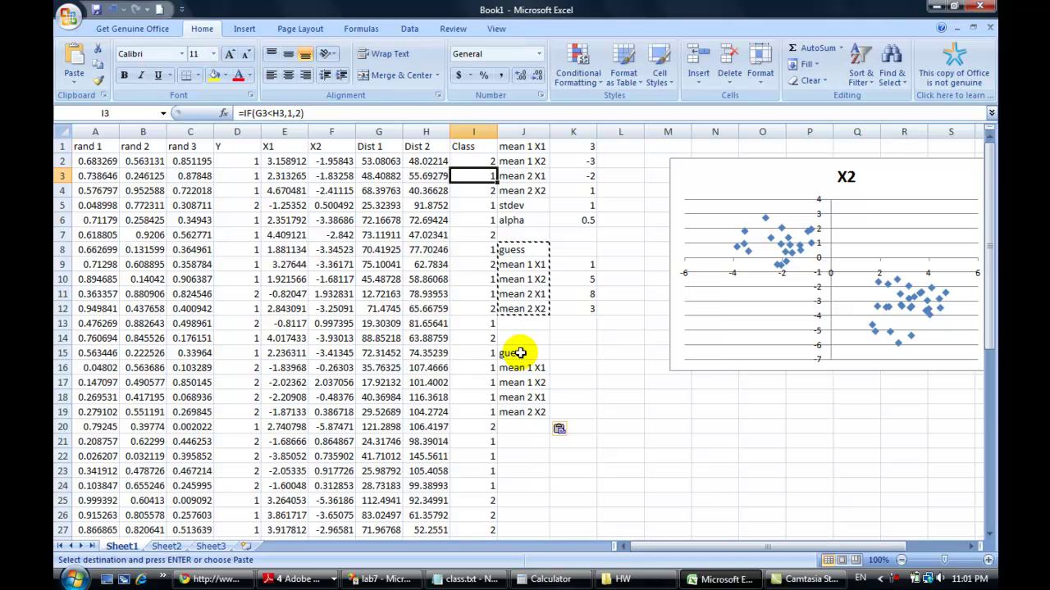
{"action": "key", "text": "Up"}
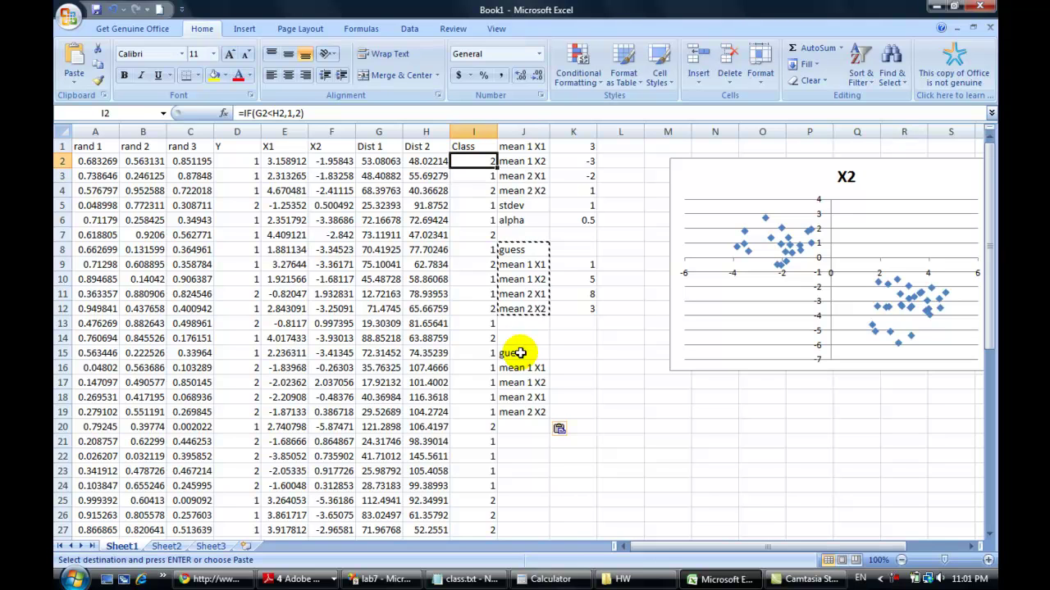
{"action": "key", "text": "Down"}
{"action": "key", "text": "Down"}
{"action": "key", "text": "Down"}
{"action": "key", "text": "Down"}
{"action": "key", "text": "Down"}
{"action": "key", "text": "Down"}
{"action": "key", "text": "Down"}
{"action": "key", "text": "Down"}
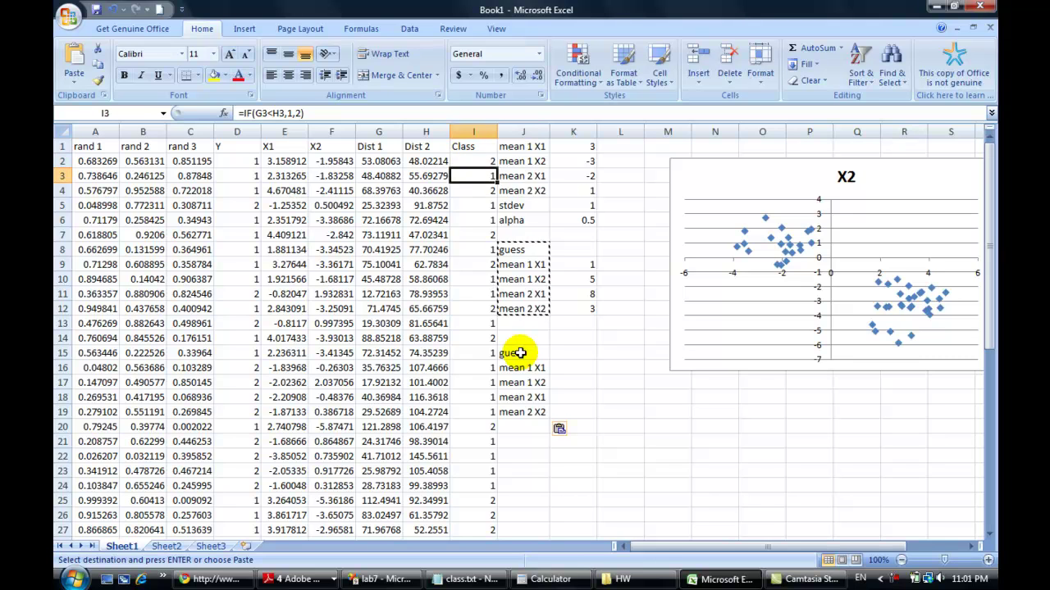
{"action": "key", "text": "Down"}
{"action": "key", "text": "Down"}
{"action": "key", "text": "Down"}
{"action": "key", "text": "Down"}
{"action": "key", "text": "Down"}
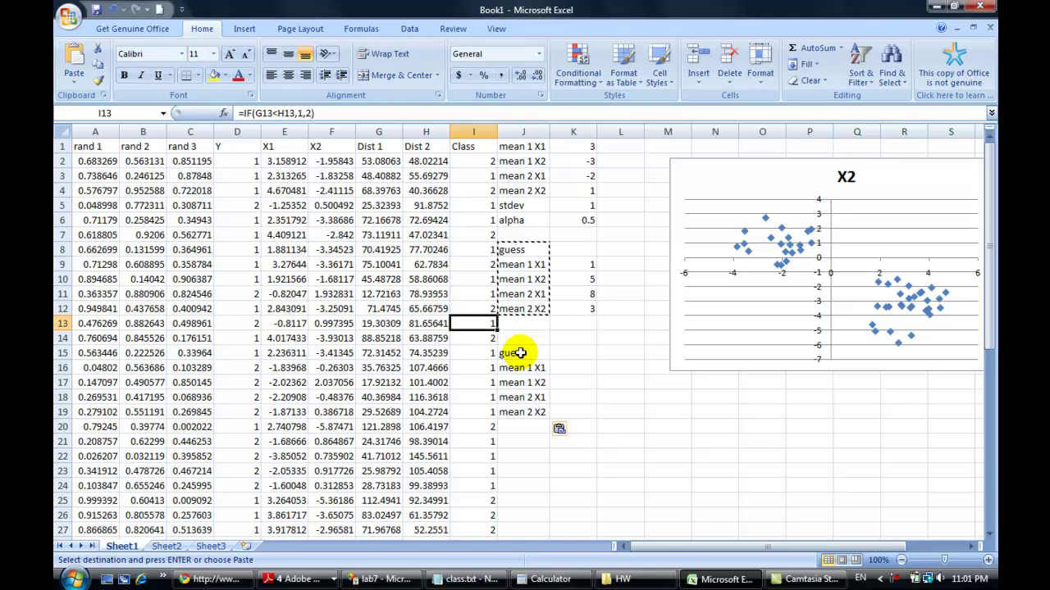
Start a SUMIF formula in K16 for mean 1 X1 by typing =sum
{"action": "key", "text": "Right"}
{"action": "key", "text": "Down"}
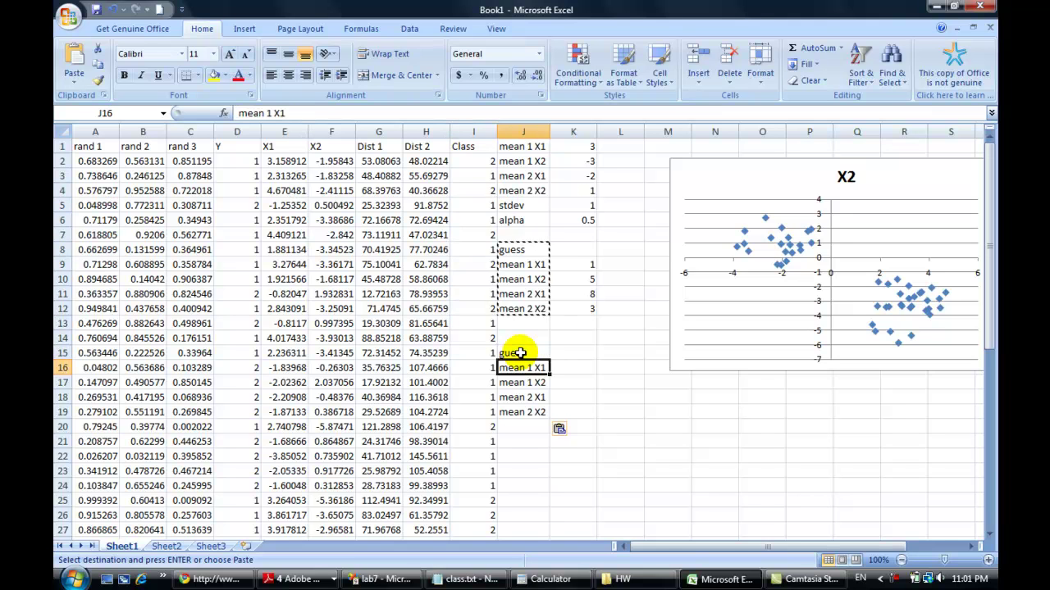
{"action": "key", "text": "Right"}
{"action": "type", "text": "=sum"}
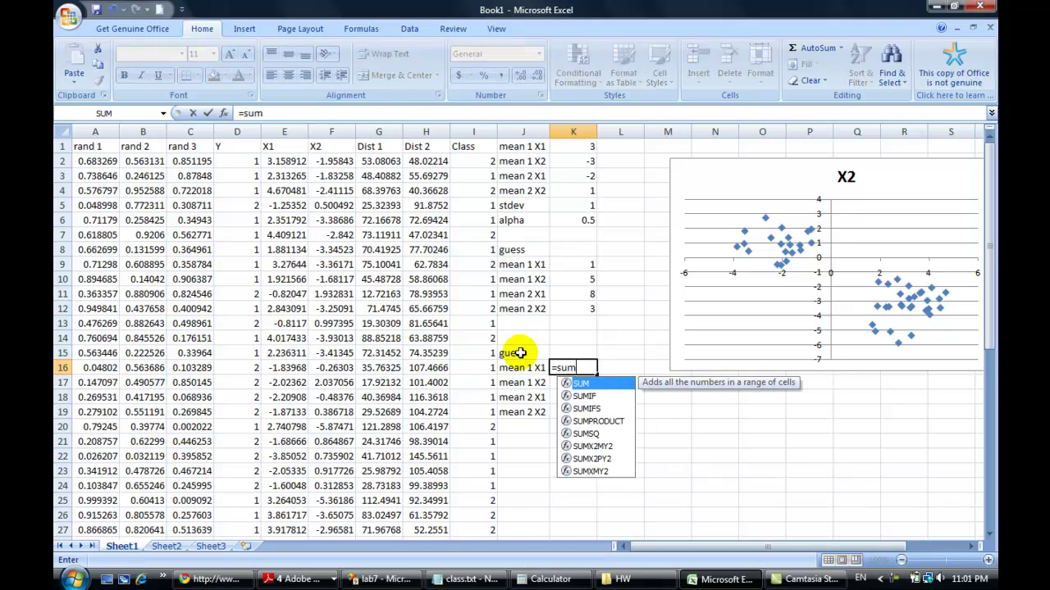
{"action": "key", "text": "Down"}
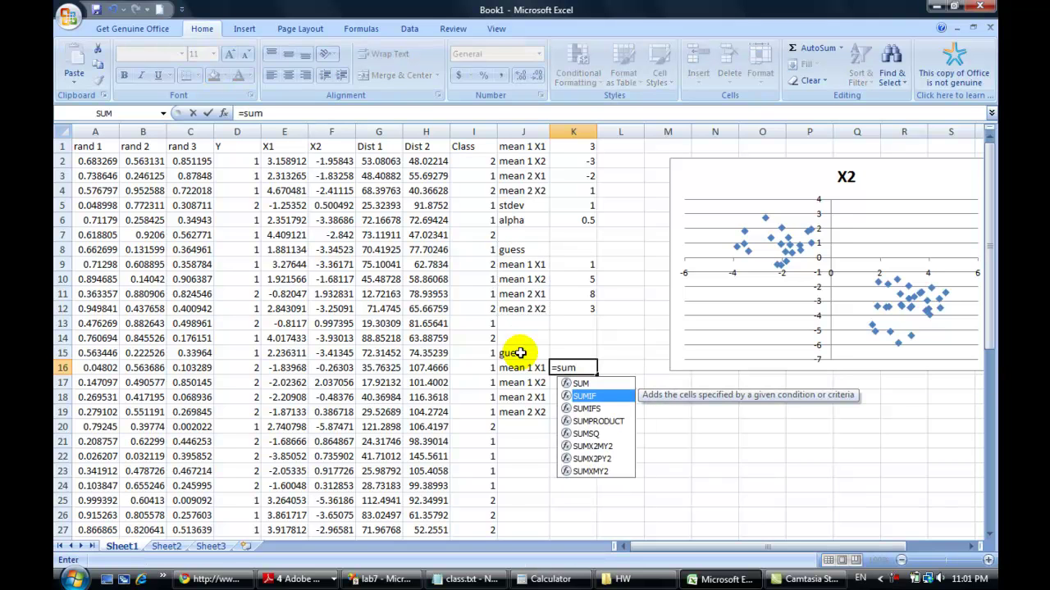